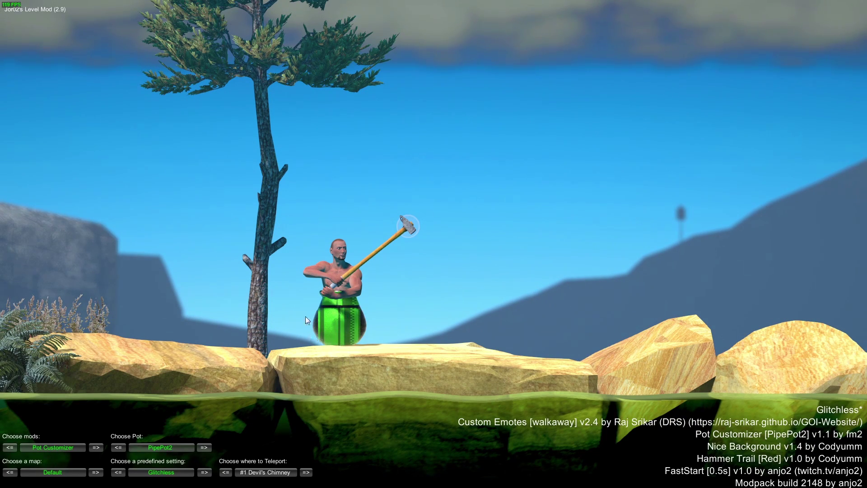
# Switch the mod chooser to Cosmetics, equip the Mario skin, and close the mod menu.
pyautogui.click(95, 447)
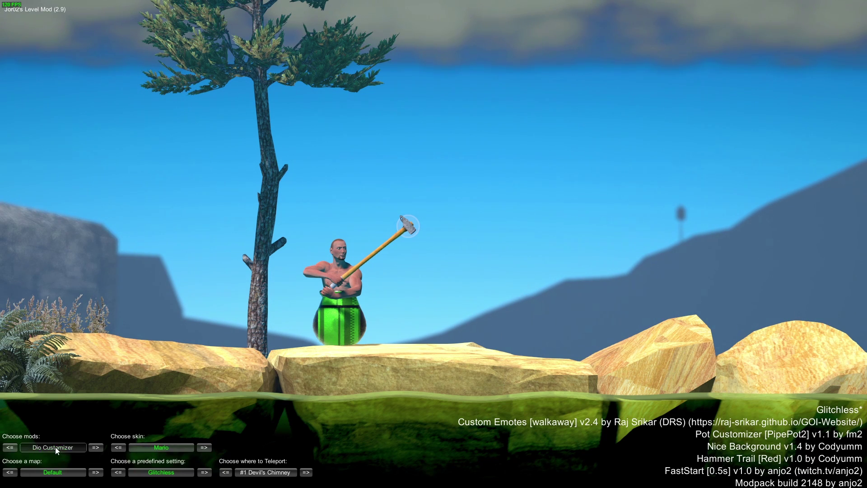
pyautogui.click(55, 446)
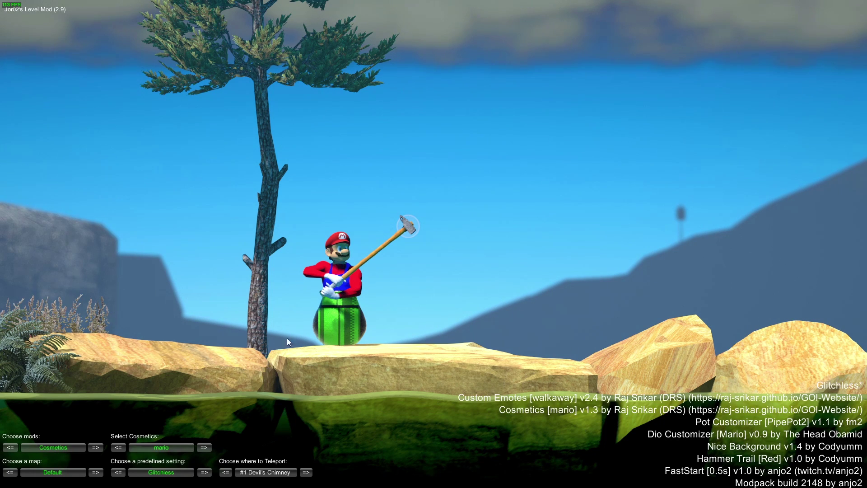
pyautogui.click(353, 296)
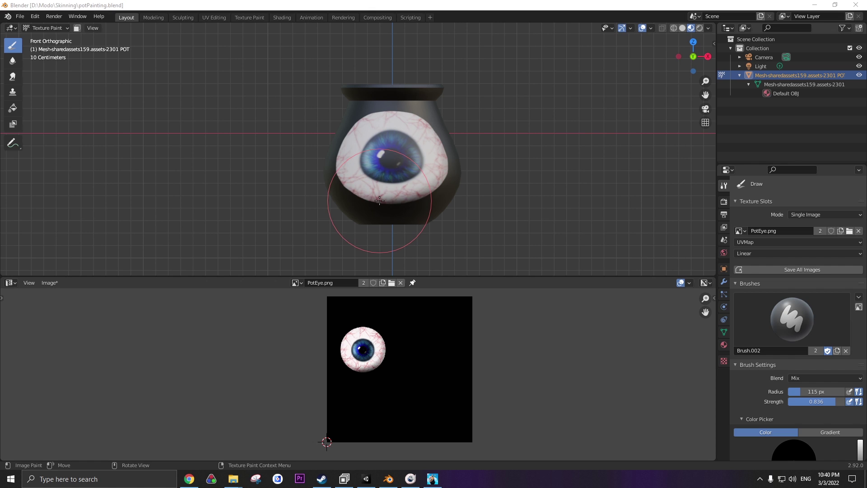
pyautogui.hotkey('alt', 'Tab')
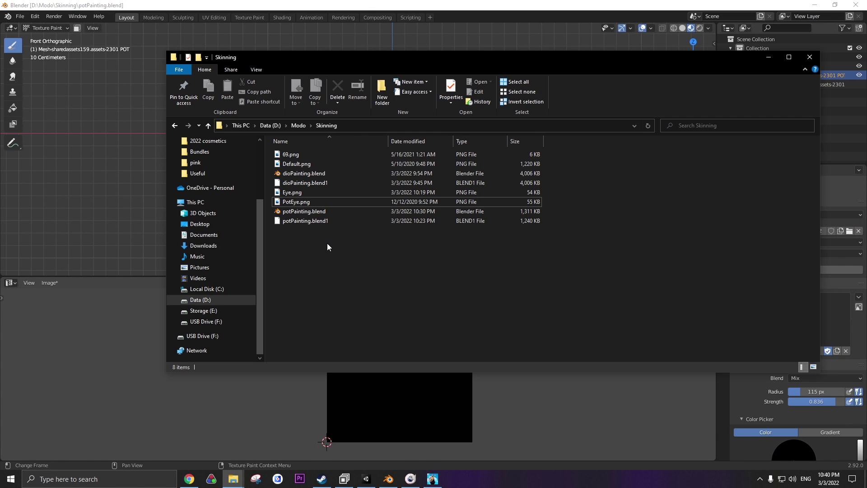
pyautogui.moveTo(312, 274); pyautogui.dragTo(395, 143)
pyautogui.click(404, 269)
pyautogui.click(335, 211)
pyautogui.click(347, 174)
pyautogui.hotkey('alt', 'Tab')
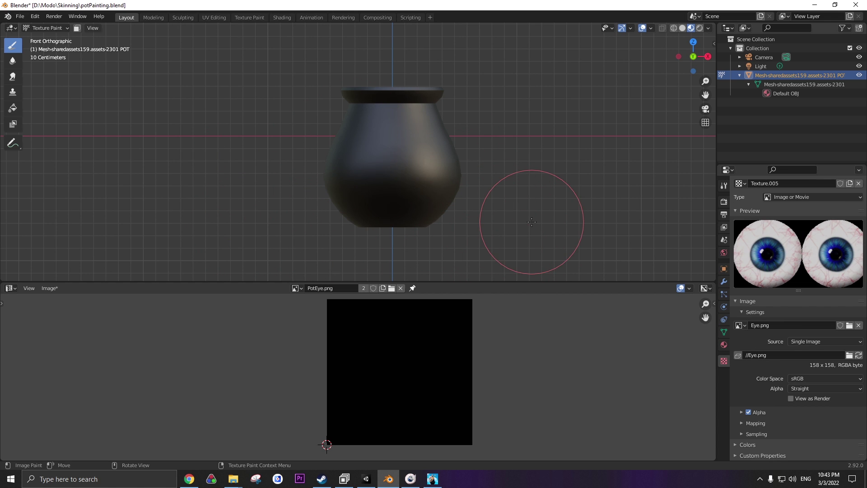
# Save potPainting.blend and stamp the eyeball texture onto the centre of the pot.
pyautogui.hotkey('ctrl', 's')
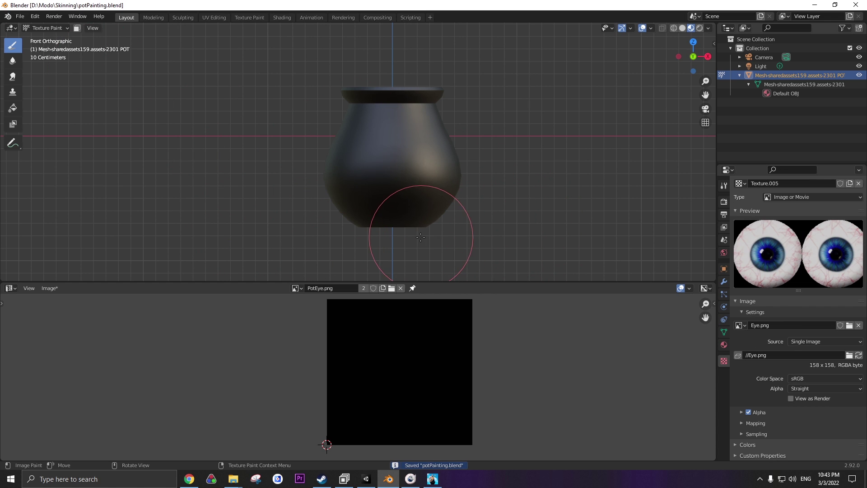
pyautogui.click(392, 165)
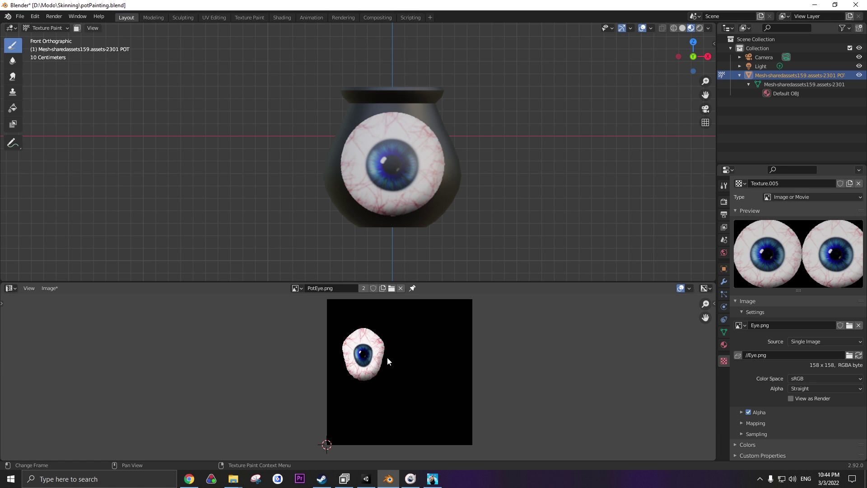
# Load 69.png as the brush texture, paint it over the iris, then undo the strokes.
pyautogui.click(849, 325)
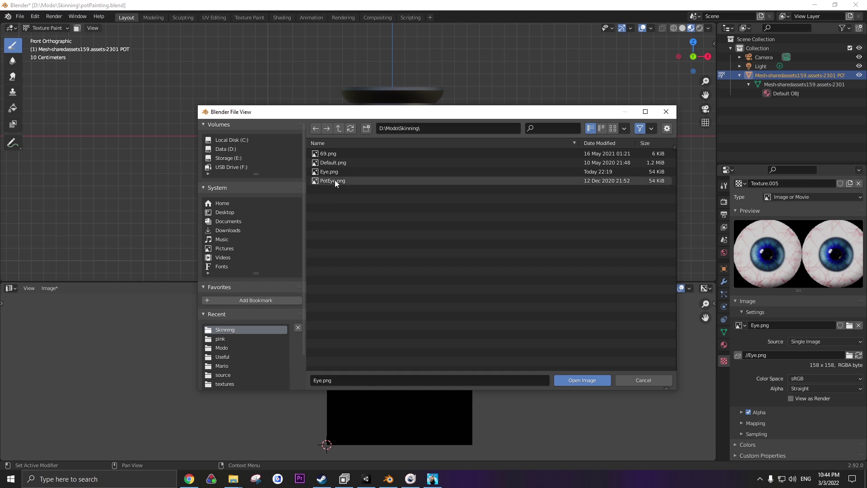
pyautogui.click(336, 153)
pyautogui.click(607, 380)
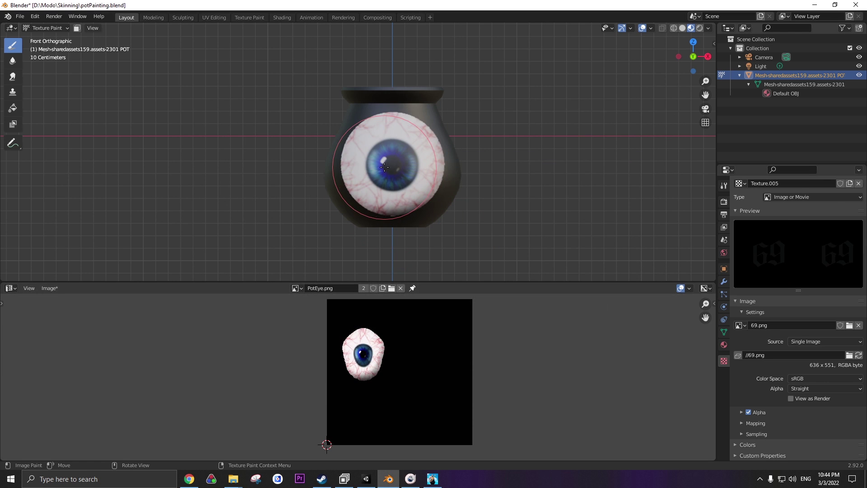
pyautogui.moveTo(388, 158)
pyautogui.mouseDown()
pyautogui.moveTo(421, 191)
pyautogui.moveTo(423, 153)
pyautogui.moveTo(368, 130)
pyautogui.moveTo(453, 221)
pyautogui.mouseUp()
pyautogui.hotkey('ctrl', 'z')
pyautogui.hotkey('ctrl', 'z')
pyautogui.hotkey('ctrl', 'z')
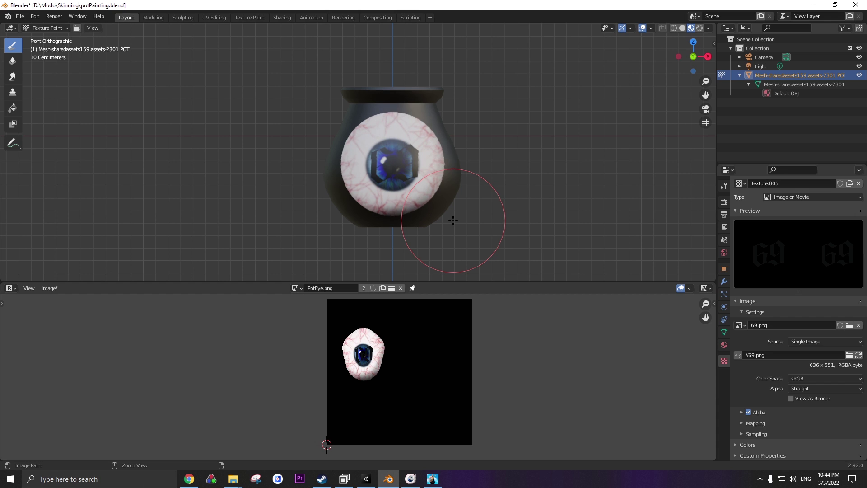
# Save the texture image as PotEye1.png in the Skinning folder.
pyautogui.click(50, 289)
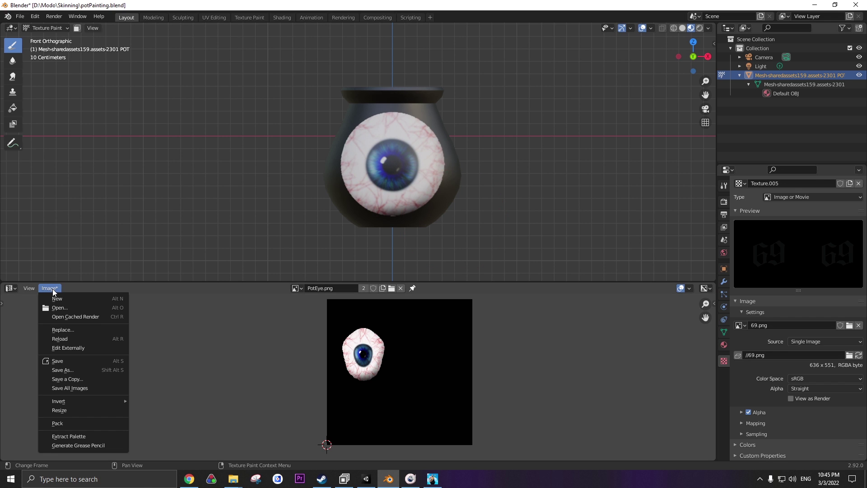
pyautogui.click(73, 370)
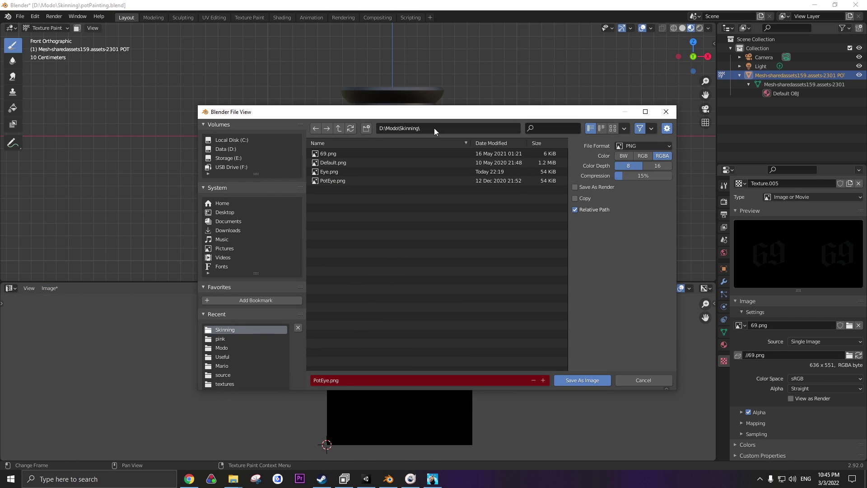
pyautogui.click(330, 380)
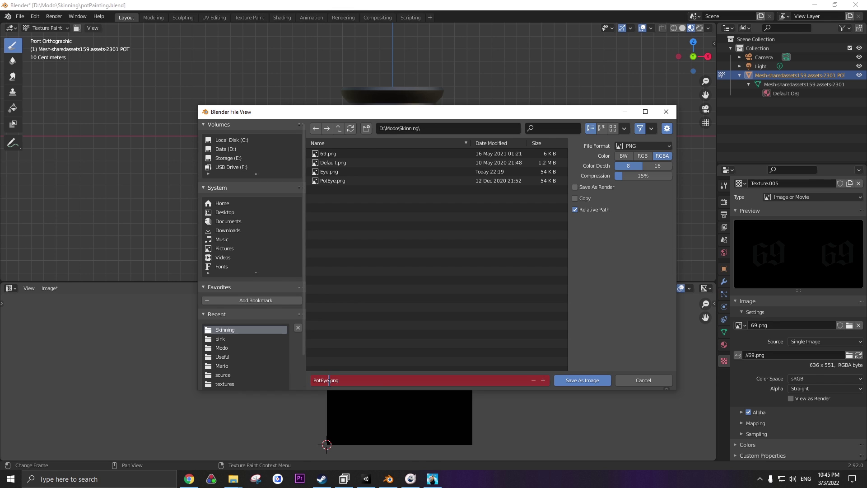
pyautogui.write('1')
pyautogui.click(581, 380)
pyautogui.click(582, 380)
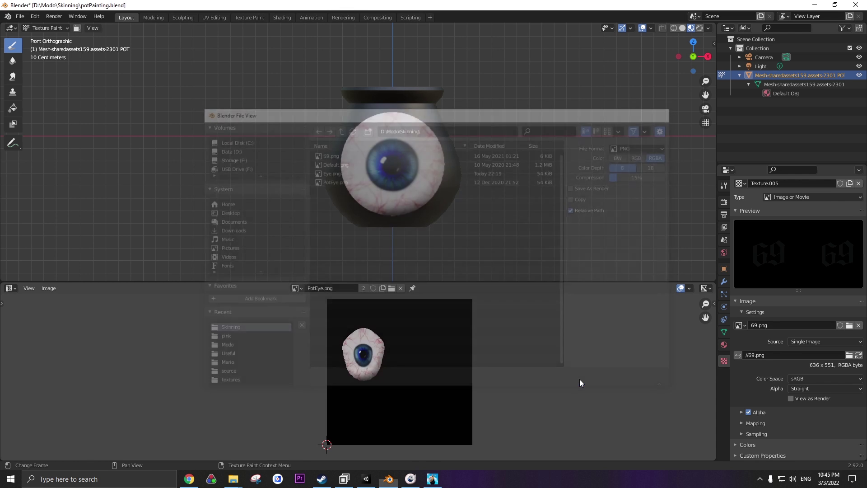
# Copy PotEye1.png from the Skinning folder into modpack > mods > Pot Customizer.
pyautogui.click(233, 479)
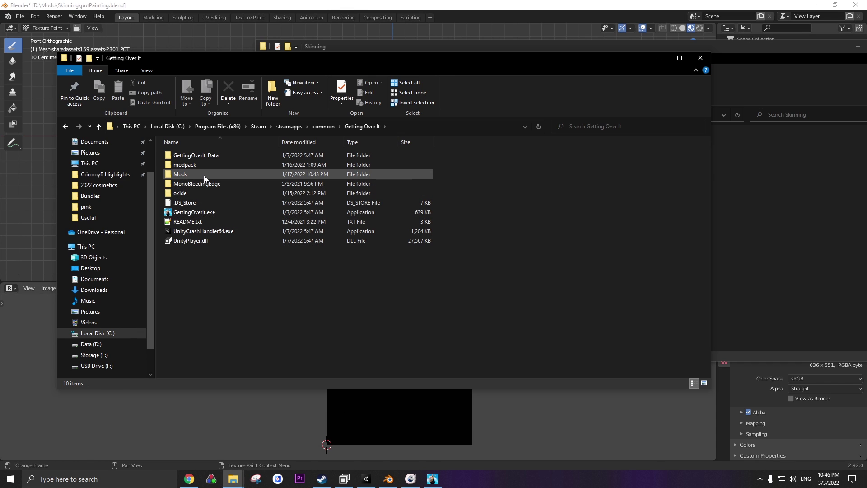
pyautogui.doubleClick(201, 167)
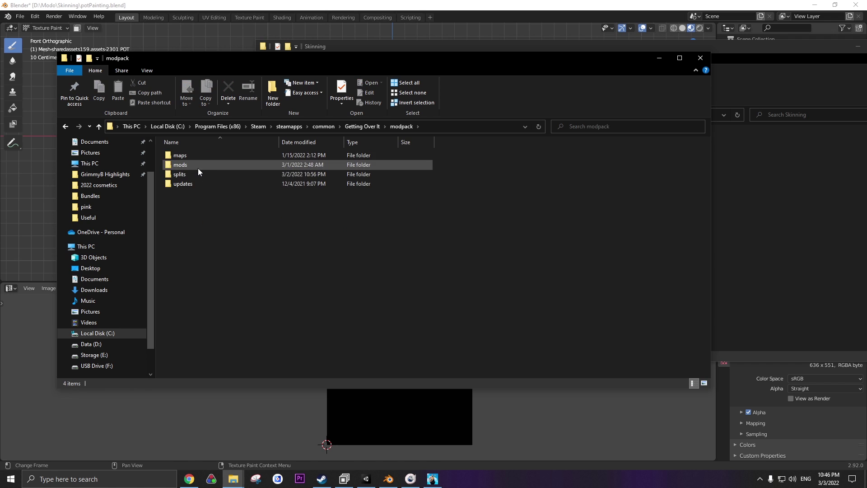
pyautogui.doubleClick(198, 165)
pyautogui.click(216, 175)
pyautogui.doubleClick(215, 183)
pyautogui.click(343, 46)
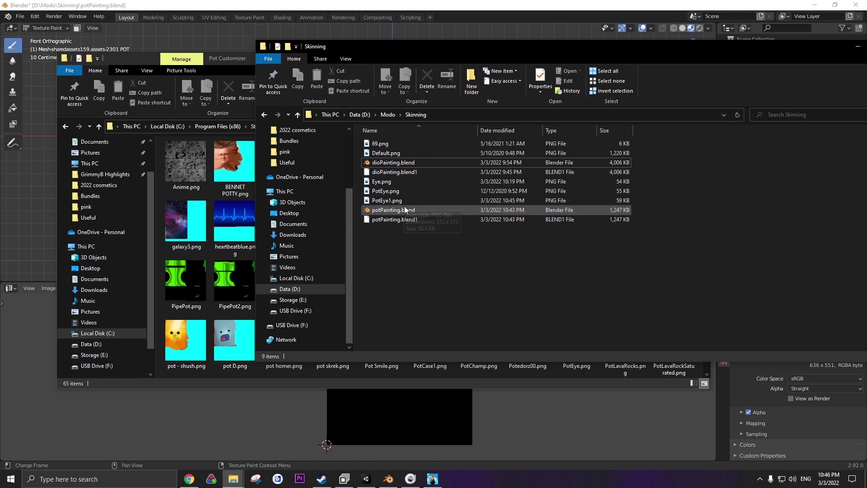
pyautogui.moveTo(387, 200); pyautogui.dragTo(195, 251, button='right')
pyautogui.click(222, 280)
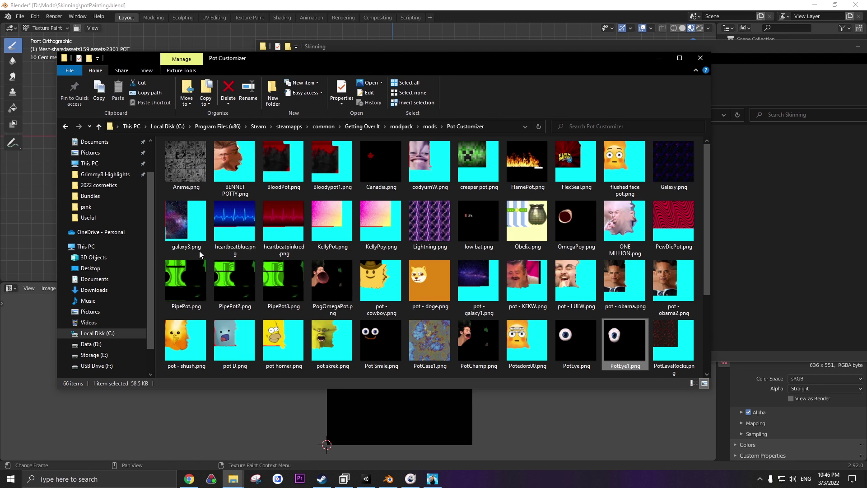
# Remove the brush's image texture, shrink the radius to 25 px, and paint dark blue over the eyeball.
pyautogui.click(773, 221)
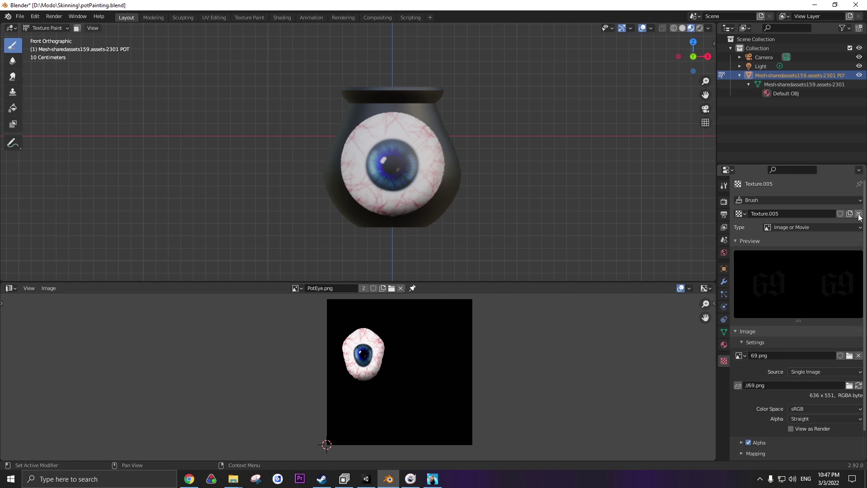
pyautogui.click(857, 213)
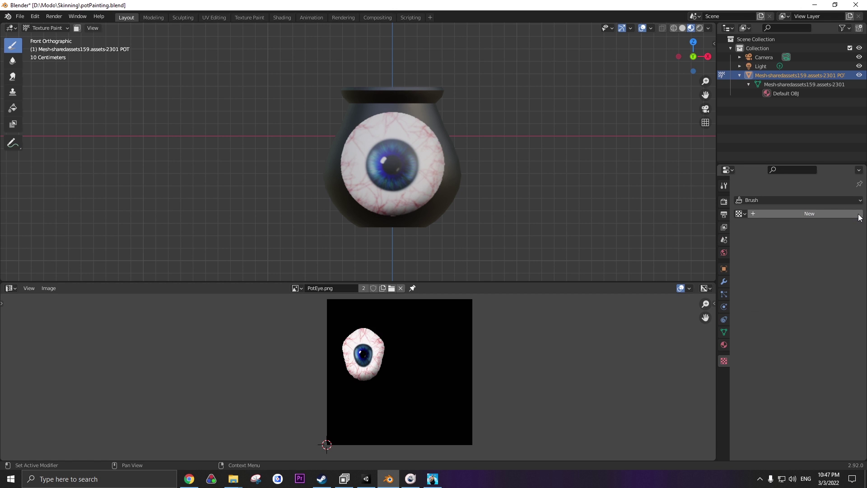
pyautogui.click(724, 185)
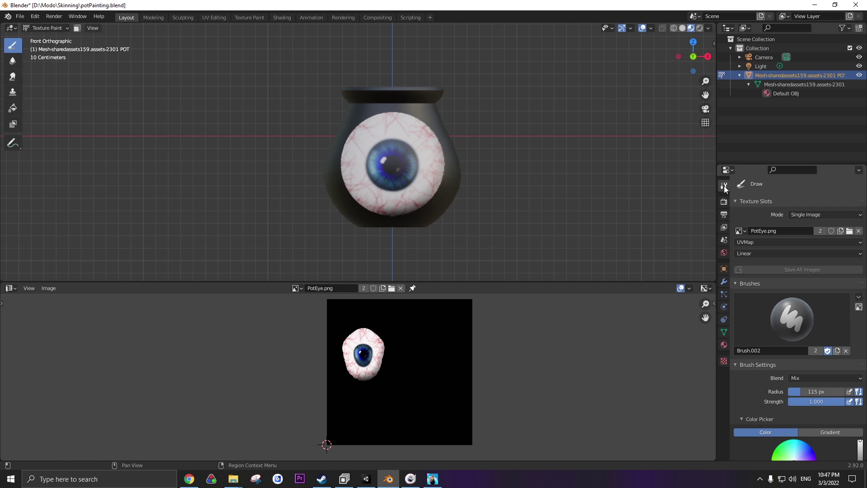
pyautogui.scroll(-5, 736, 375)
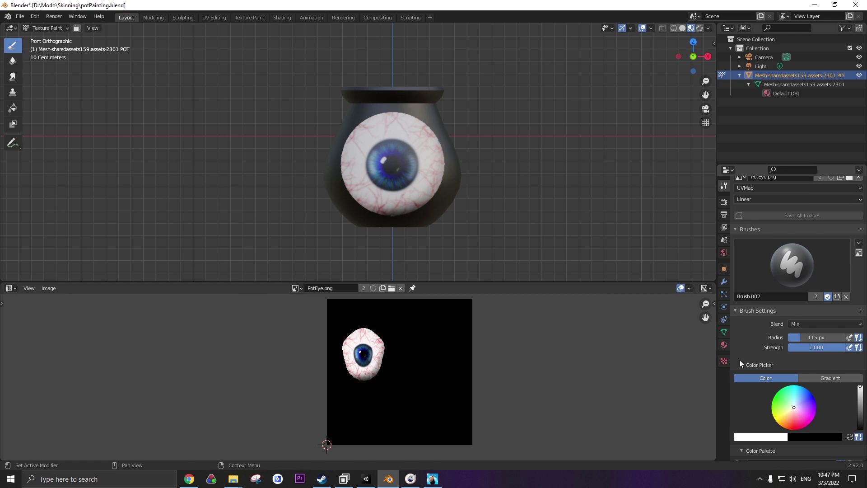
pyautogui.scroll(-3, 741, 281)
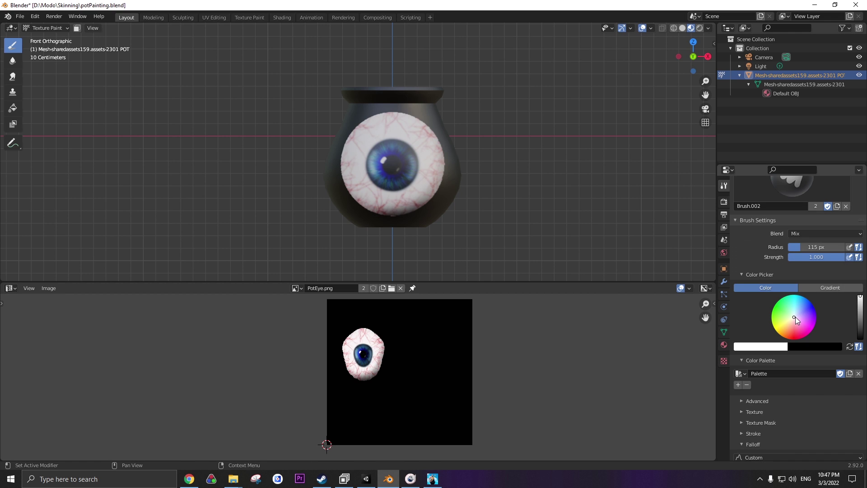
pyautogui.moveTo(795, 316); pyautogui.dragTo(859, 315)
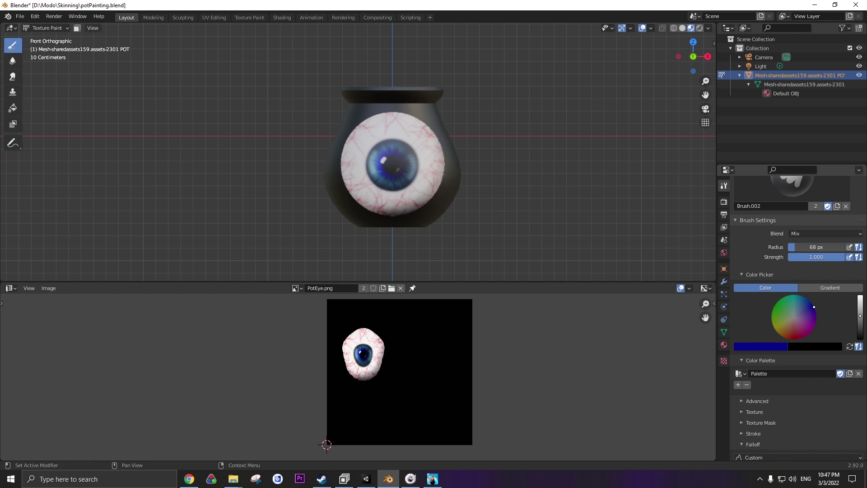
pyautogui.moveTo(816, 247); pyautogui.dragTo(808, 247)
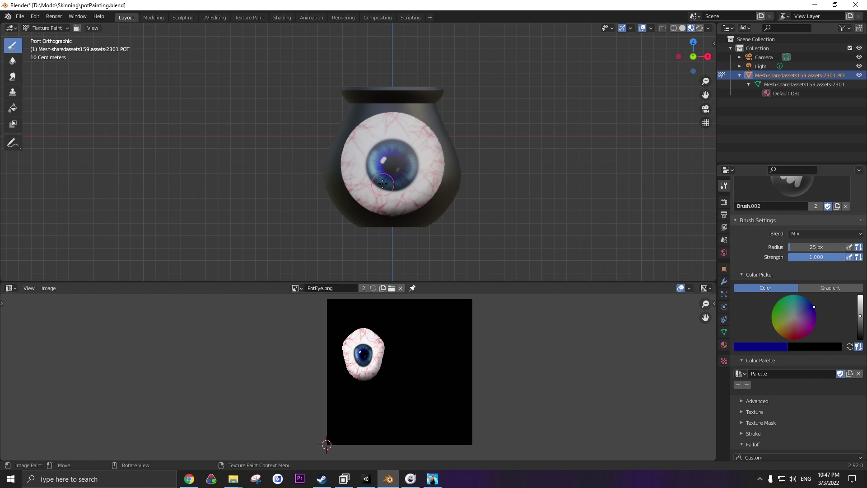
pyautogui.moveTo(384, 183)
pyautogui.mouseDown()
pyautogui.moveTo(420, 184)
pyautogui.moveTo(371, 155)
pyautogui.moveTo(390, 122)
pyautogui.moveTo(416, 150)
pyautogui.moveTo(434, 142)
pyautogui.moveTo(357, 158)
pyautogui.moveTo(361, 197)
pyautogui.moveTo(429, 189)
pyautogui.moveTo(497, 145)
pyautogui.mouseUp()
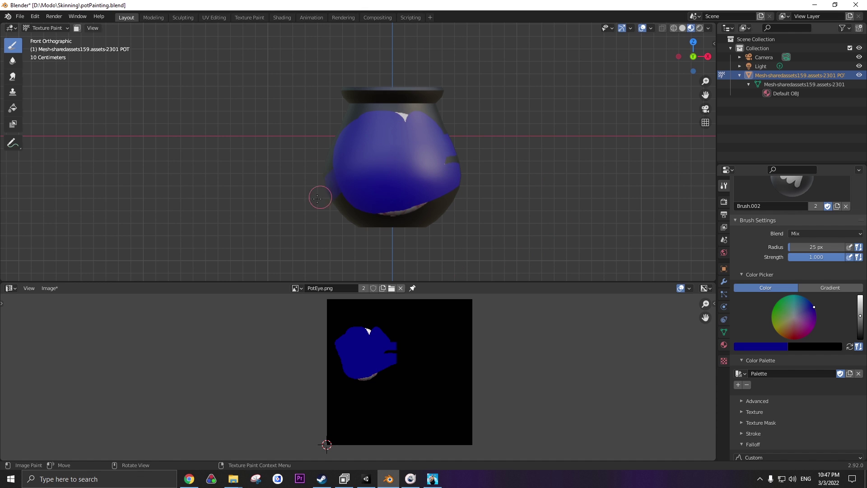
pyautogui.moveTo(315, 200)
pyautogui.mouseDown()
pyautogui.moveTo(435, 108)
pyautogui.moveTo(389, 227)
pyautogui.moveTo(336, 200)
pyautogui.moveTo(483, 121)
pyautogui.moveTo(473, 156)
pyautogui.moveTo(362, 116)
pyautogui.moveTo(360, 137)
pyautogui.moveTo(506, 202)
pyautogui.mouseUp()
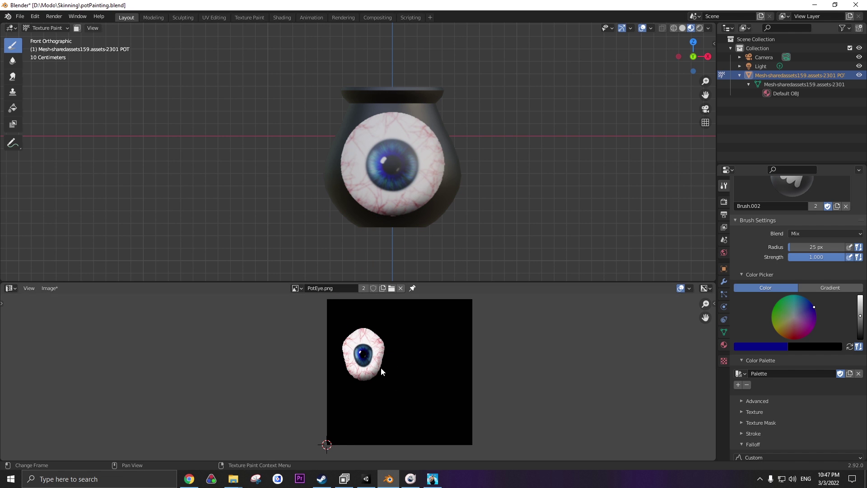
# Set the brush colour's saturation to 0 so it becomes pure white.
pyautogui.click(794, 317)
pyautogui.keyDown('ctrl'); pyautogui.scroll(10, 793, 320); pyautogui.keyUp('ctrl')
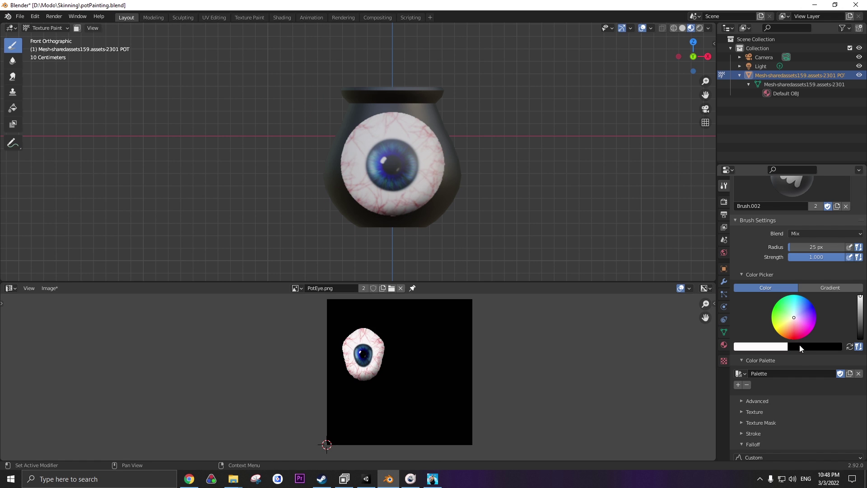
pyautogui.click(762, 348)
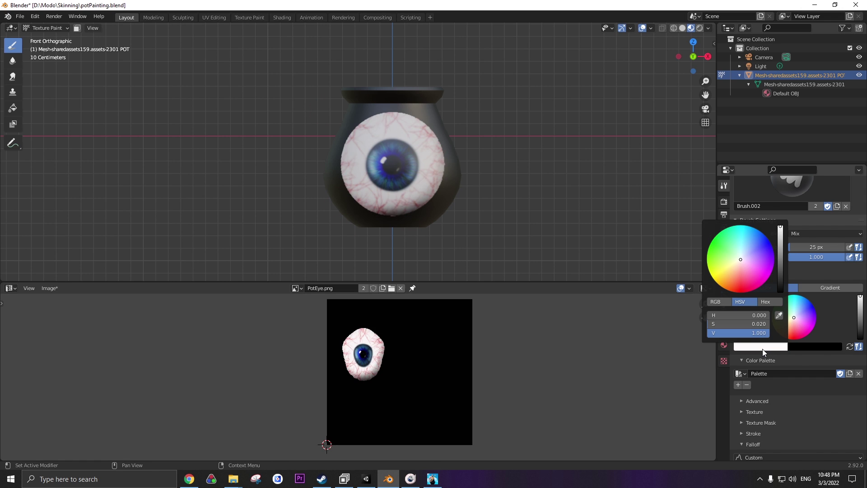
pyautogui.click(762, 325)
pyautogui.write('0')
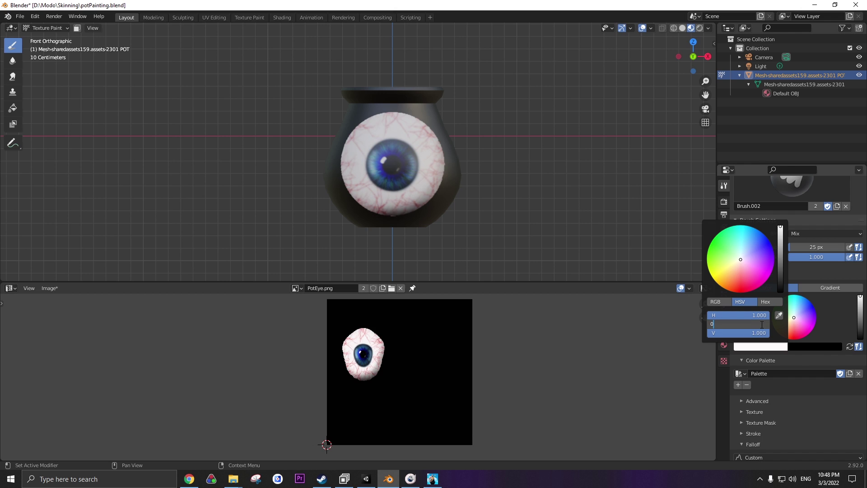
pyautogui.press('Return')
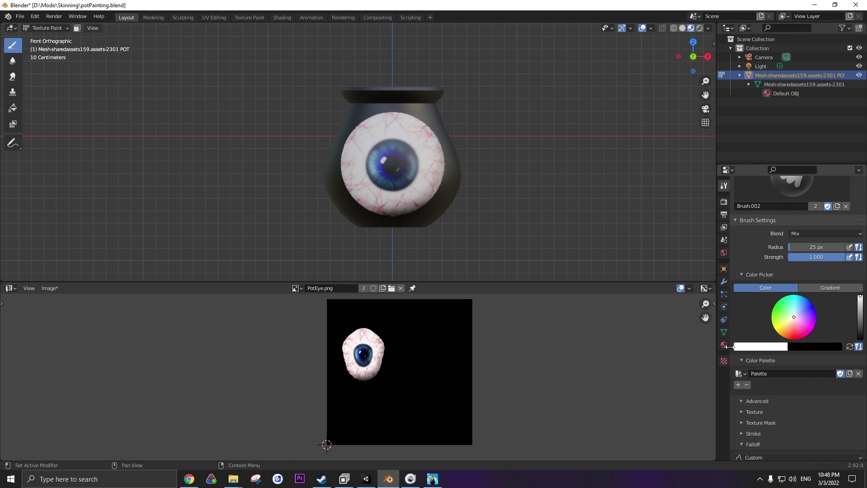
# Create a new brush texture and load Eye.png into it.
pyautogui.click(723, 361)
pyautogui.click(750, 214)
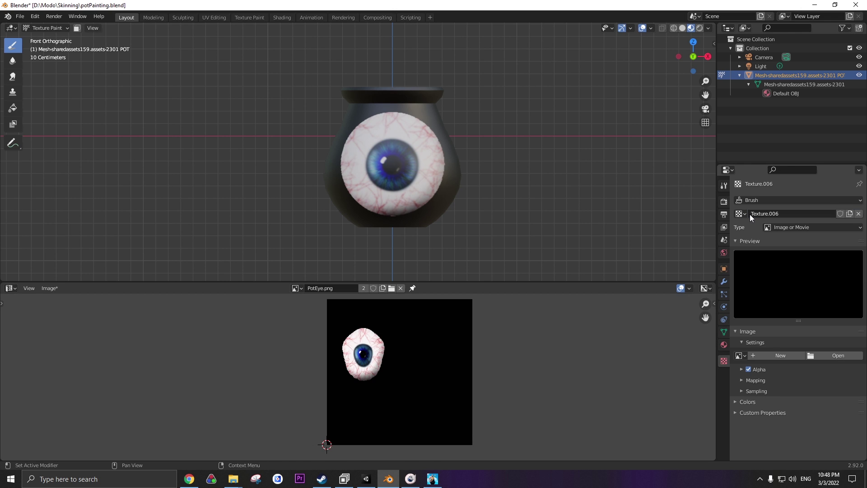
pyautogui.click(815, 355)
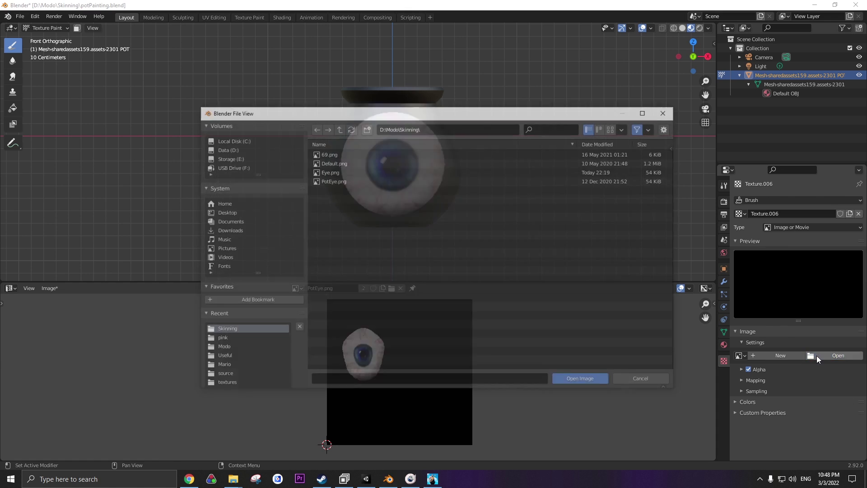
pyautogui.click(341, 172)
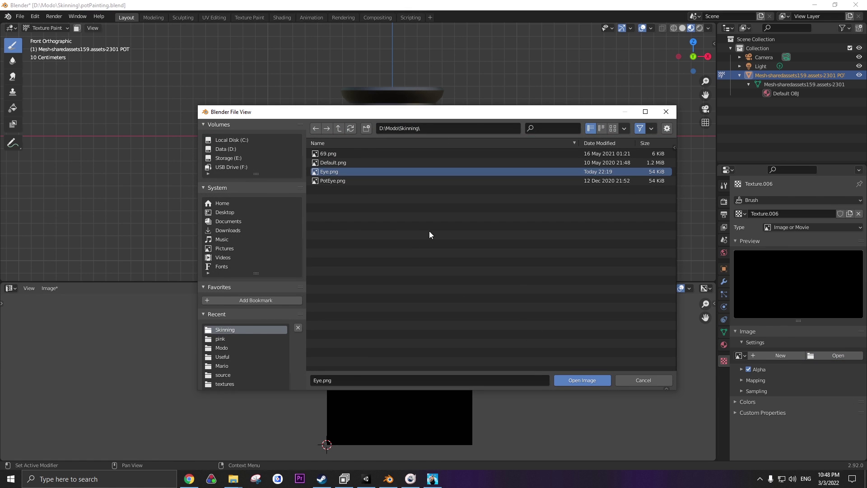
pyautogui.click(588, 380)
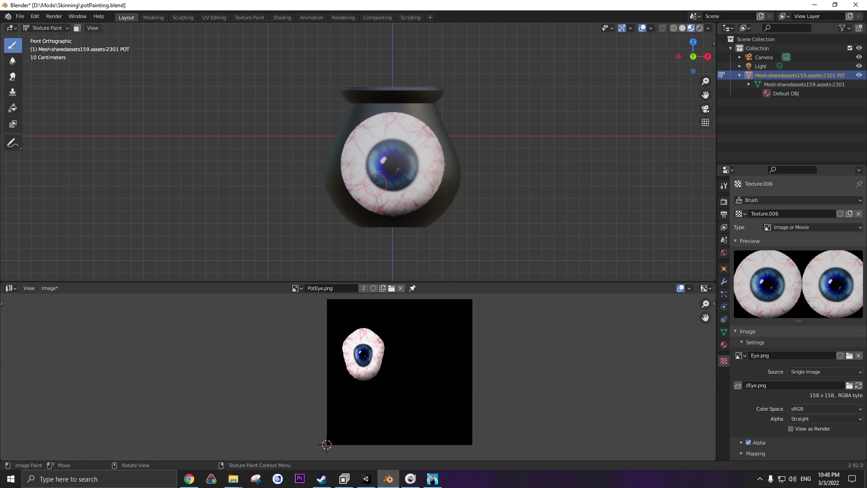
# Test-stamp several small eyeballs around the pot, then undo them all.
pyautogui.click(373, 126)
pyautogui.click(362, 116)
pyautogui.click(430, 121)
pyautogui.click(429, 170)
pyautogui.click(356, 176)
pyautogui.click(406, 144)
pyautogui.click(391, 194)
pyautogui.click(344, 204)
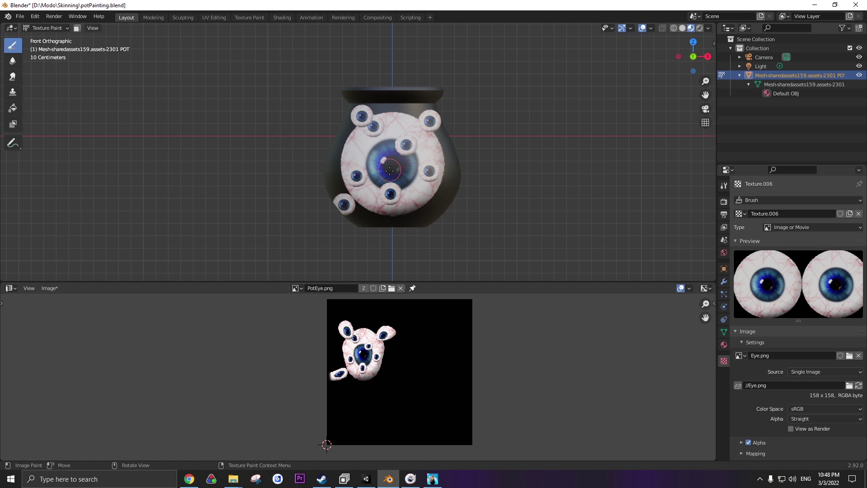
pyautogui.hotkey('ctrl', 'z')
pyautogui.hotkey('ctrl', 'z')
pyautogui.hotkey('ctrl', 'z')
pyautogui.hotkey('ctrl', 'z')
pyautogui.hotkey('ctrl', 'z')
pyautogui.hotkey('ctrl', 'z')
pyautogui.hotkey('ctrl', 'z')
pyautogui.hotkey('ctrl', 'z')
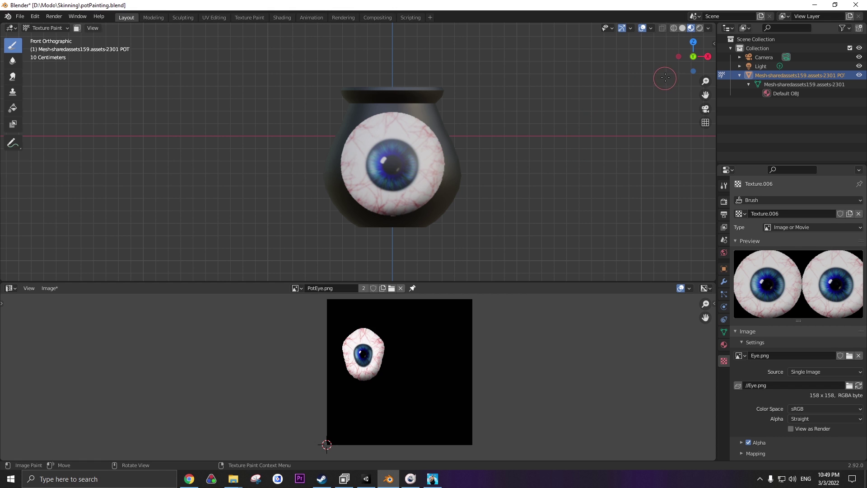
# Try perspective view, switch back to orthographic, and snap to front view with numpad 1.
pyautogui.moveTo(694, 57); pyautogui.dragTo(693, 57)
pyautogui.click(91, 29)
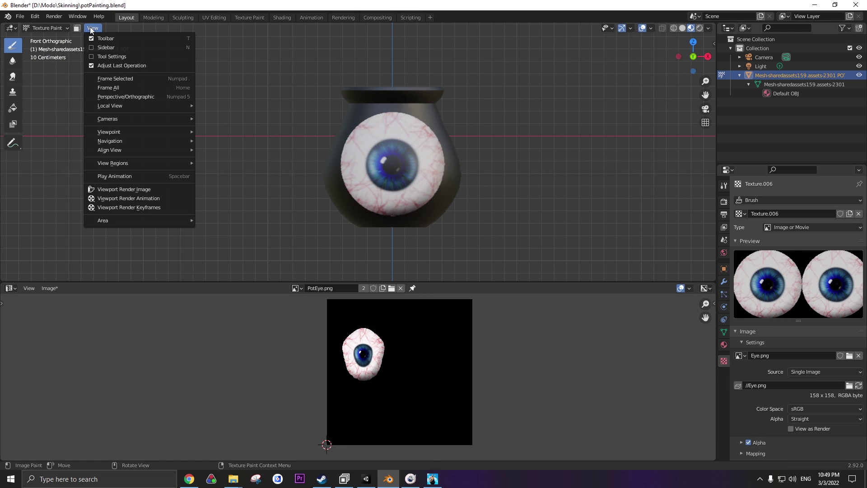
pyautogui.click(160, 97)
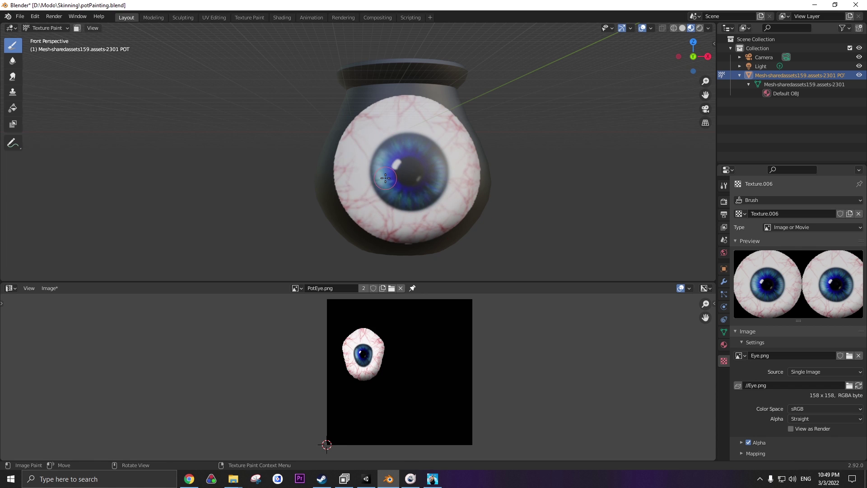
pyautogui.click(92, 28)
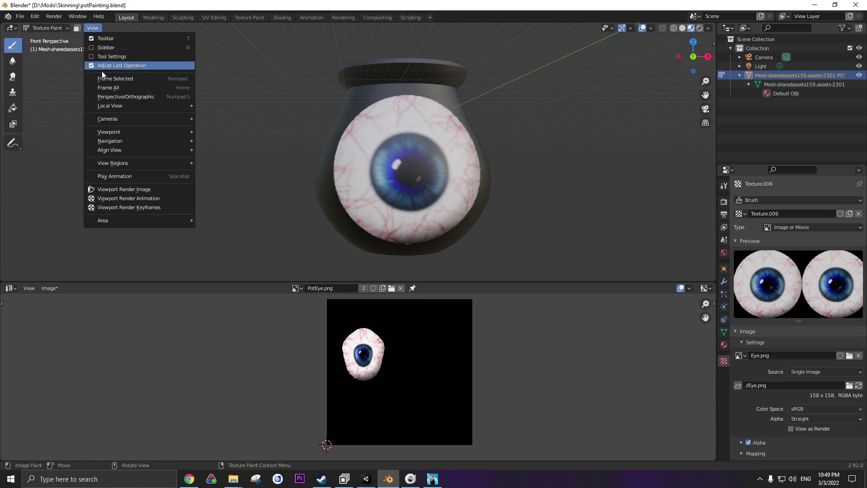
pyautogui.moveTo(131, 120)
pyautogui.click(147, 97)
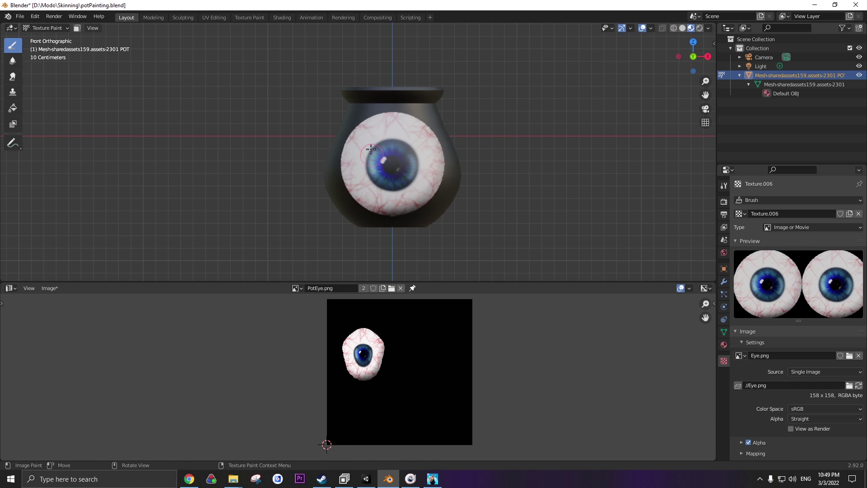
pyautogui.moveTo(690, 53); pyautogui.dragTo(699, 55)
pyautogui.press('KP_1')
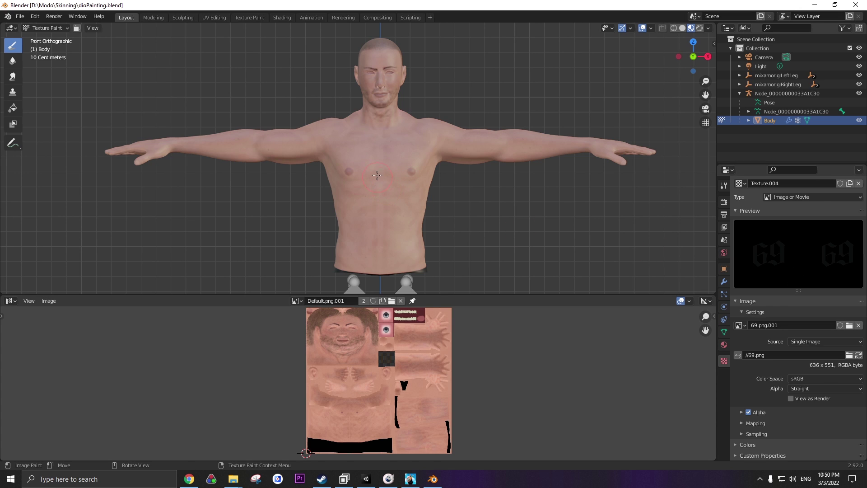
# Stamp the 69 texture on the forehead, both arms, the chest and the nose.
pyautogui.click(379, 57)
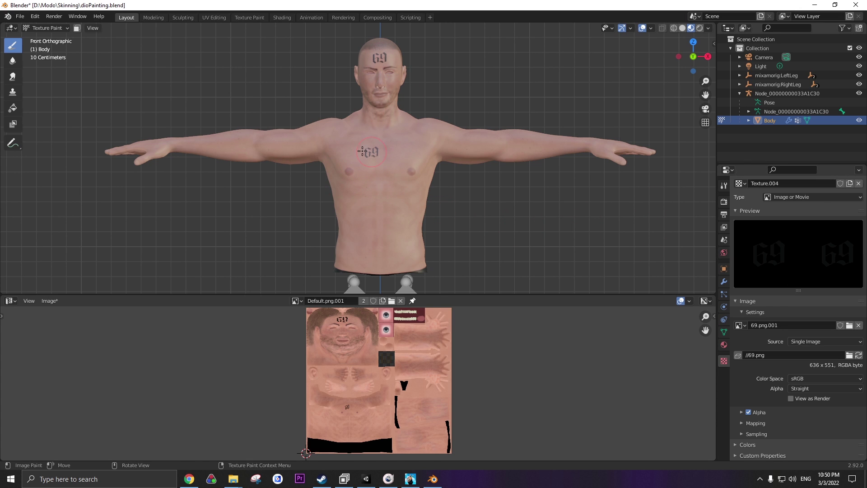
pyautogui.click(198, 143)
pyautogui.click(465, 146)
pyautogui.click(570, 142)
pyautogui.click(428, 149)
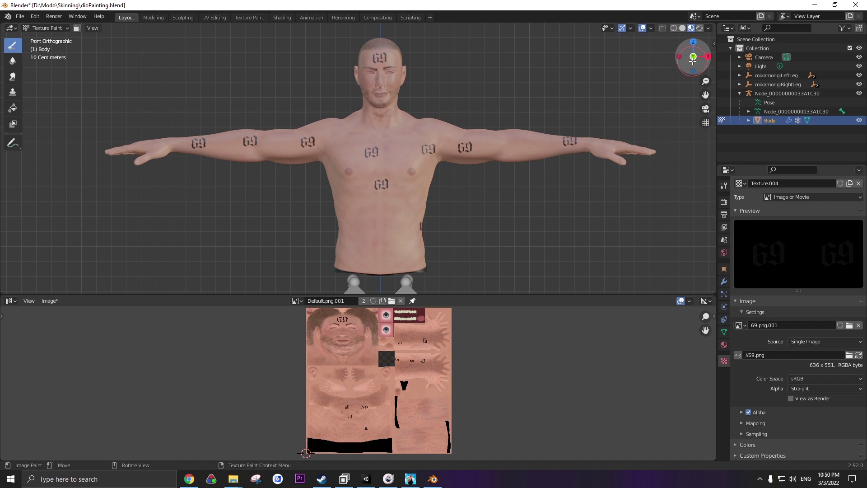
pyautogui.moveTo(384, 185)
pyautogui.mouseDown(button='middle')
pyautogui.moveTo(453, 192)
pyautogui.moveTo(447, 163)
pyautogui.moveTo(388, 219)
pyautogui.moveTo(396, 182)
pyautogui.moveTo(422, 199)
pyautogui.mouseUp(button='middle')
pyautogui.click(396, 182)
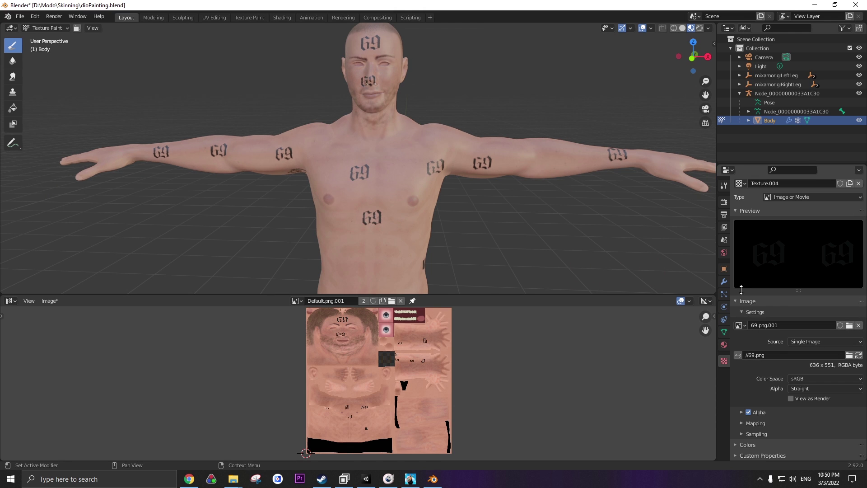
# Open the Dio Customizer folder from the mods folder in File Explorer.
pyautogui.click(724, 185)
pyautogui.click(723, 361)
pyautogui.click(51, 301)
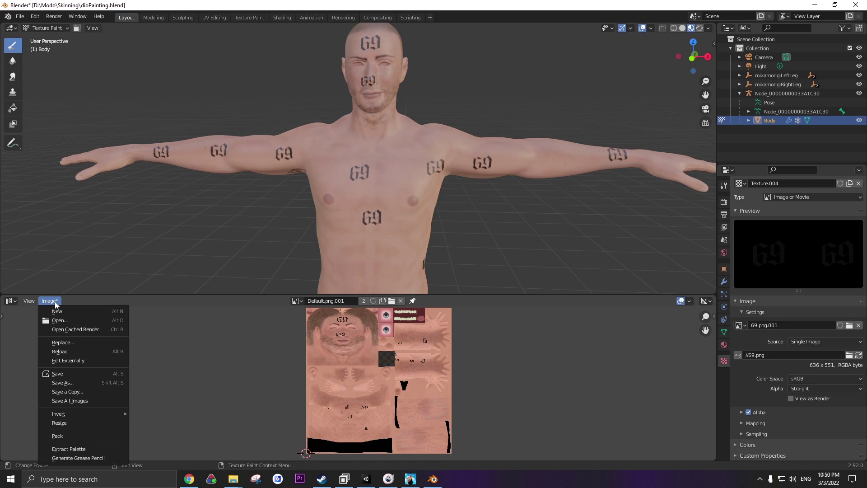
pyautogui.moveTo(233, 476)
pyautogui.click(397, 433)
pyautogui.click(429, 127)
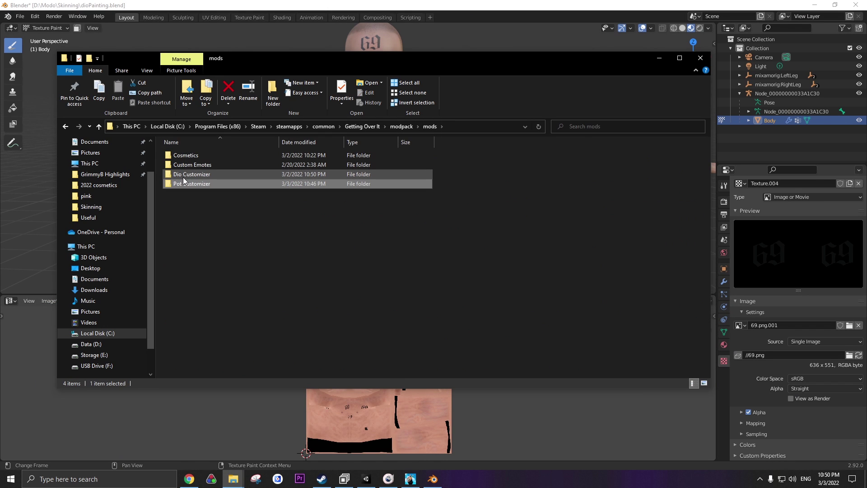
pyautogui.doubleClick(362, 174)
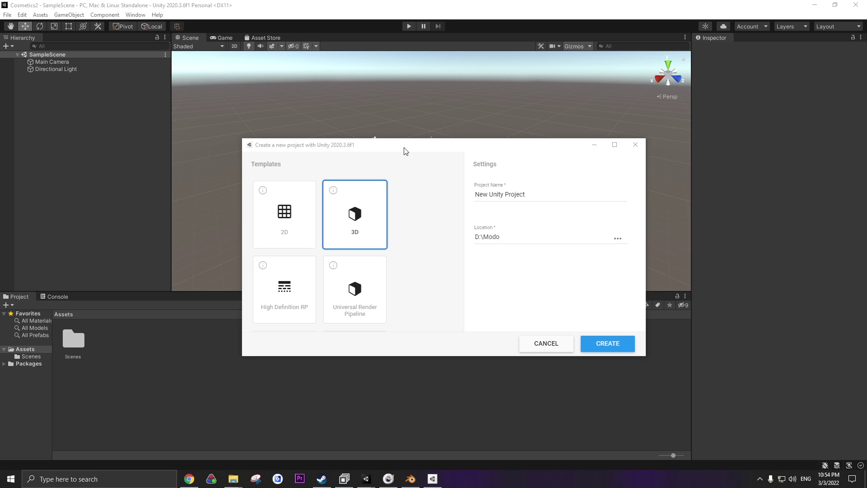
# Enter 'Cosmetiehfjdsk' as the project name, then cancel creating the new Unity project.
pyautogui.moveTo(405, 148); pyautogui.dragTo(382, 145)
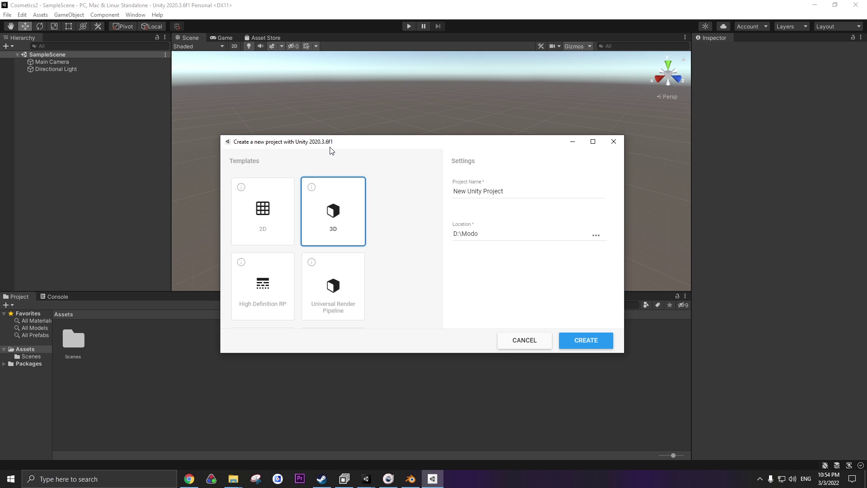
pyautogui.click(505, 191)
pyautogui.hotkey('ctrl', 'a')
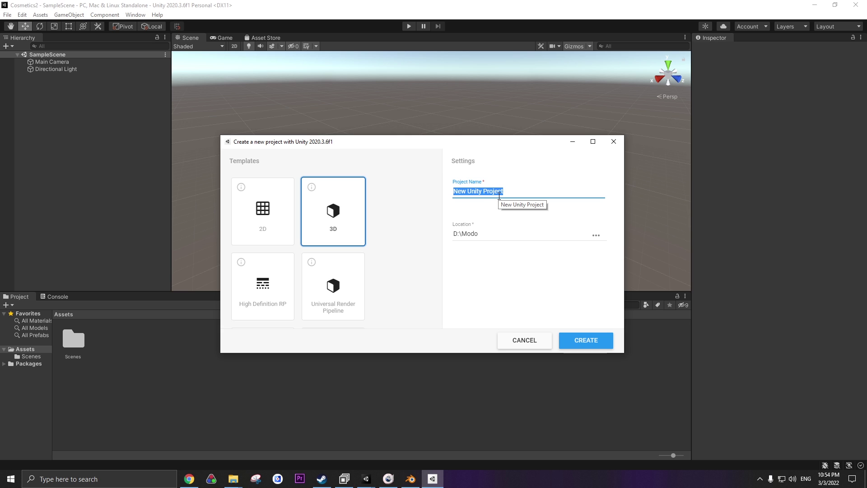
pyautogui.write('Cosmetiehfjdskf')
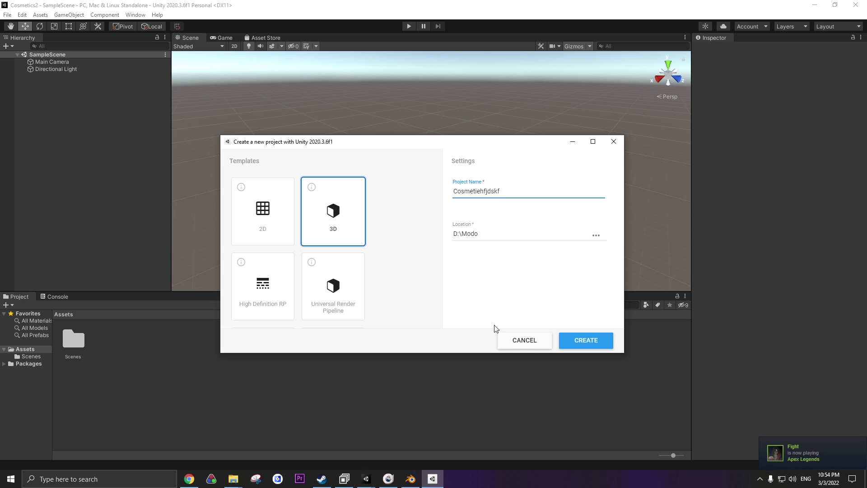
pyautogui.click(525, 343)
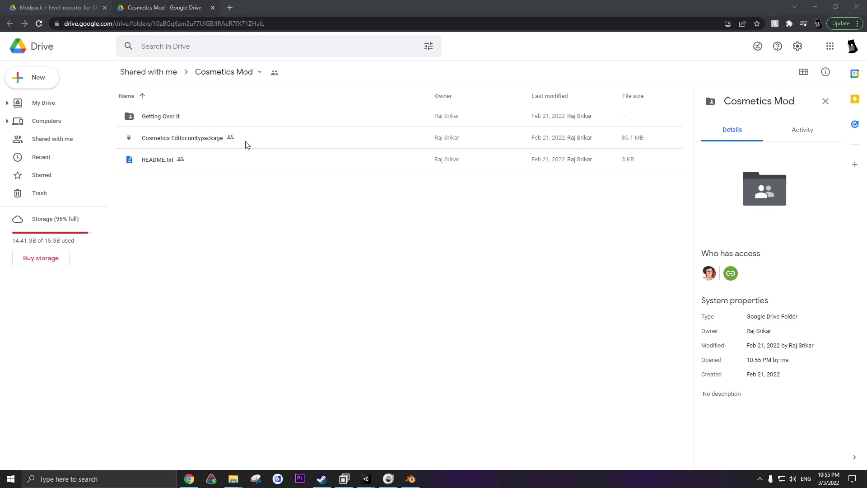
# Download Cosmetics Editor.unitypackage from the Cosmetics Mod folder despite the virus-scan warning.
pyautogui.click(171, 139)
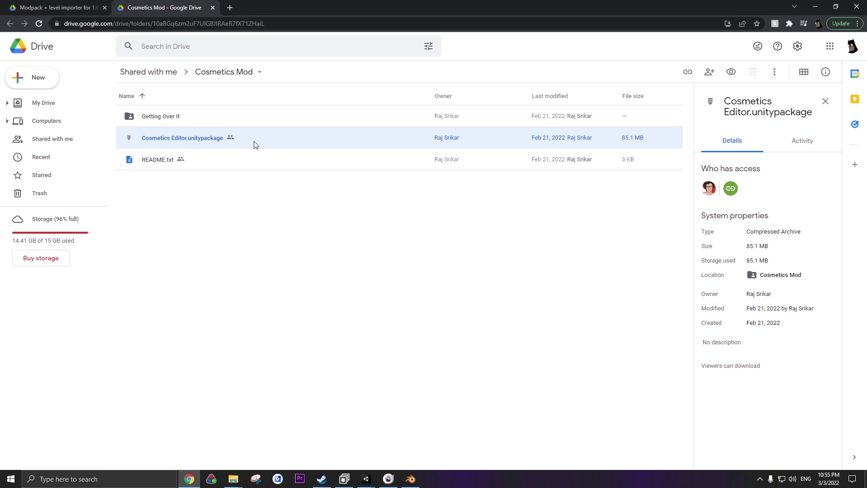
pyautogui.click(803, 72)
pyautogui.click(803, 73)
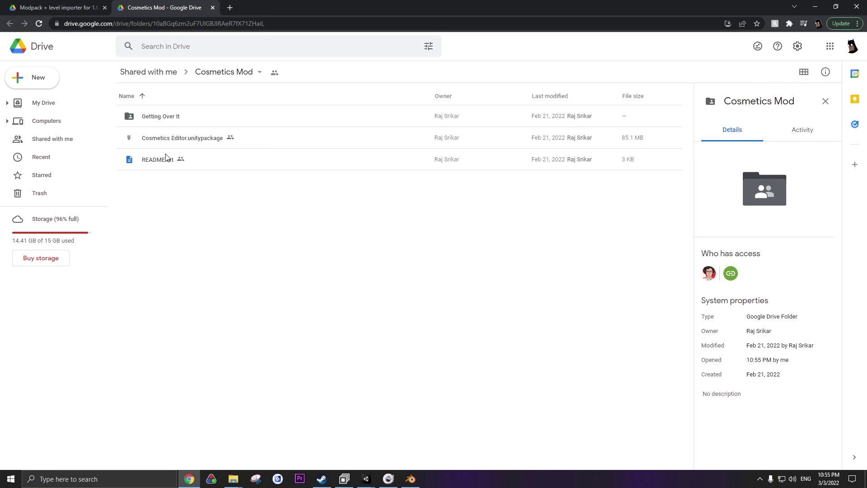
pyautogui.click(283, 138)
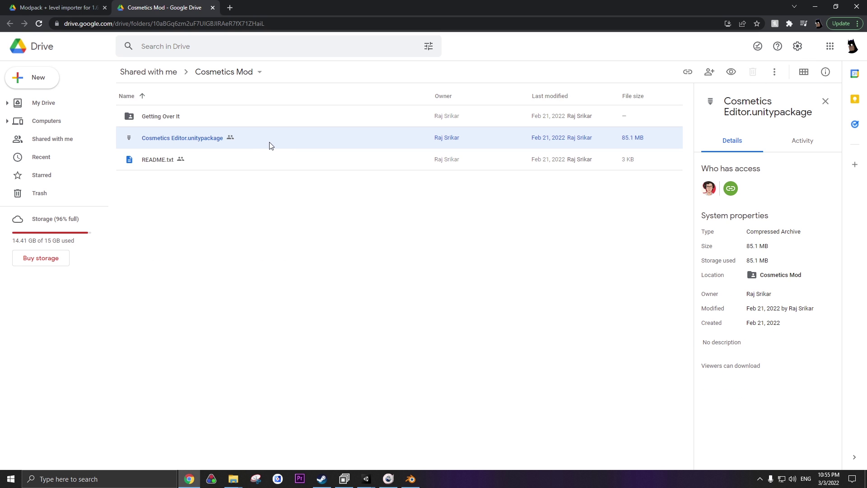
pyautogui.rightClick(249, 139)
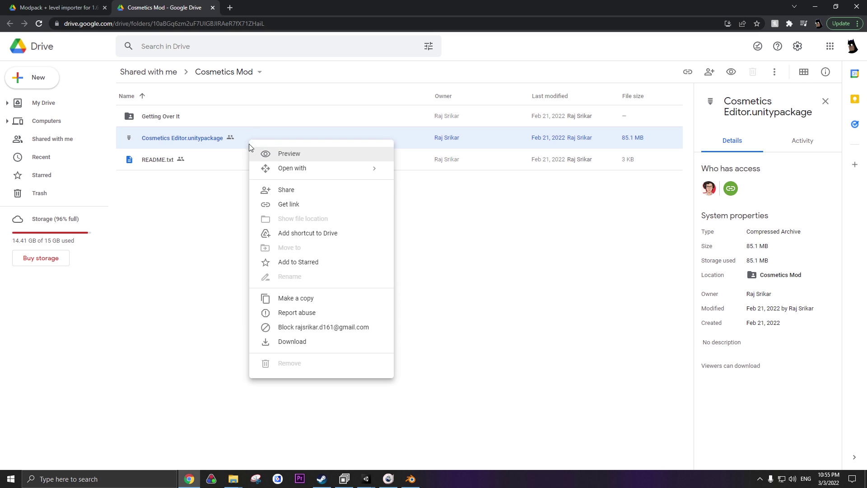
pyautogui.click(289, 342)
pyautogui.click(509, 279)
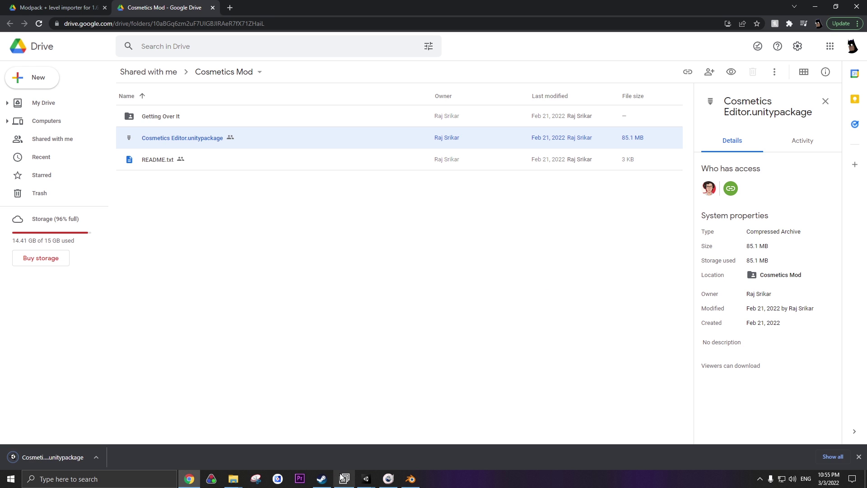
# Import Cosmetics Editor (1).unitypackage into the Cosmetics2 project with every package item checked.
pyautogui.moveTo(344, 479)
pyautogui.click(403, 447)
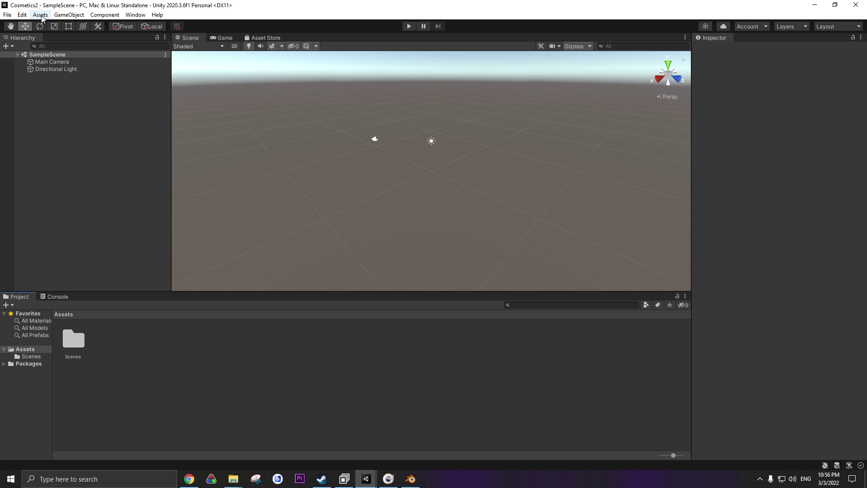
pyautogui.click(40, 15)
pyautogui.moveTo(85, 127)
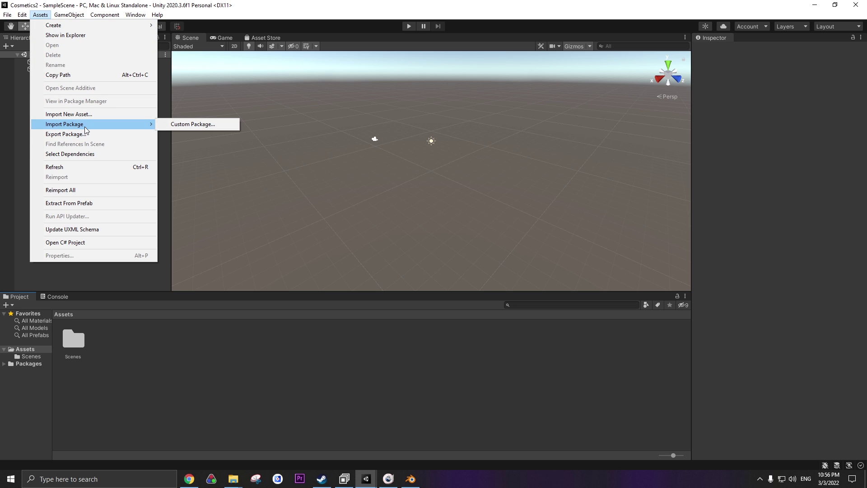
pyautogui.click(199, 124)
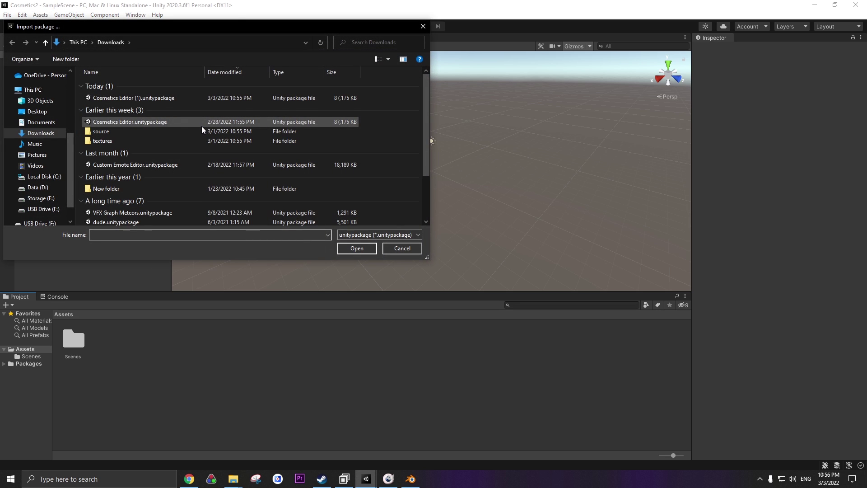
pyautogui.click(180, 97)
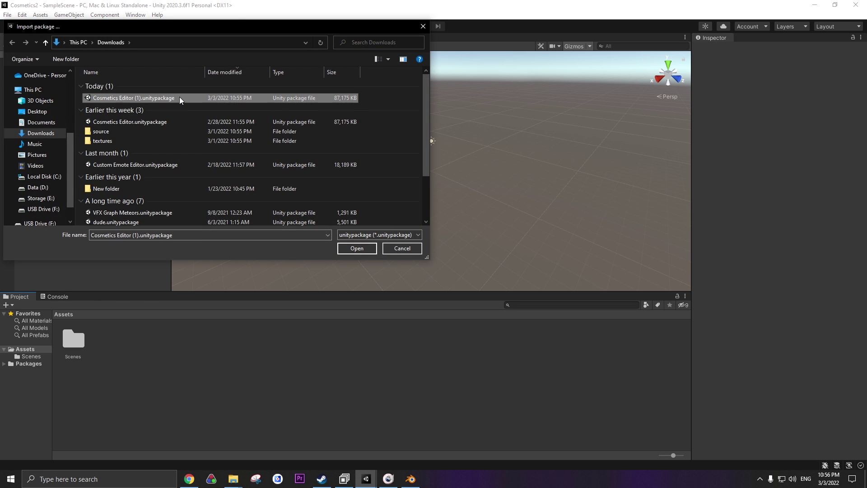
pyautogui.click(354, 249)
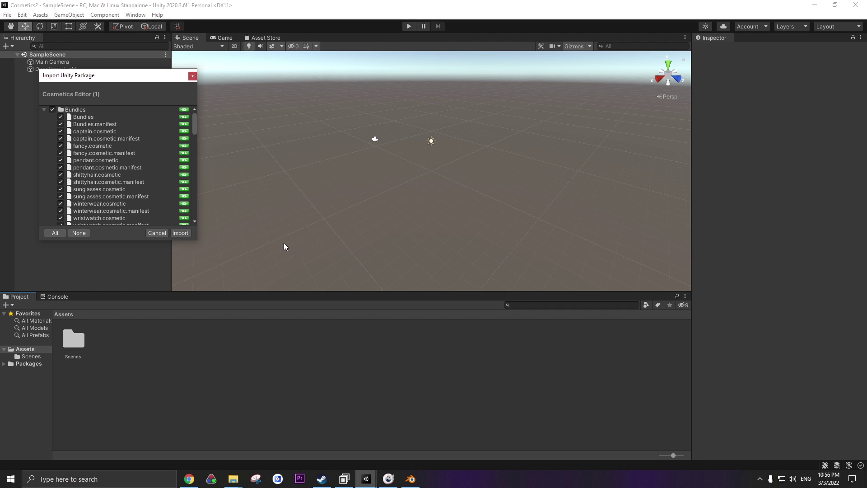
pyautogui.moveTo(191, 130); pyautogui.dragTo(183, 234)
pyautogui.click(181, 233)
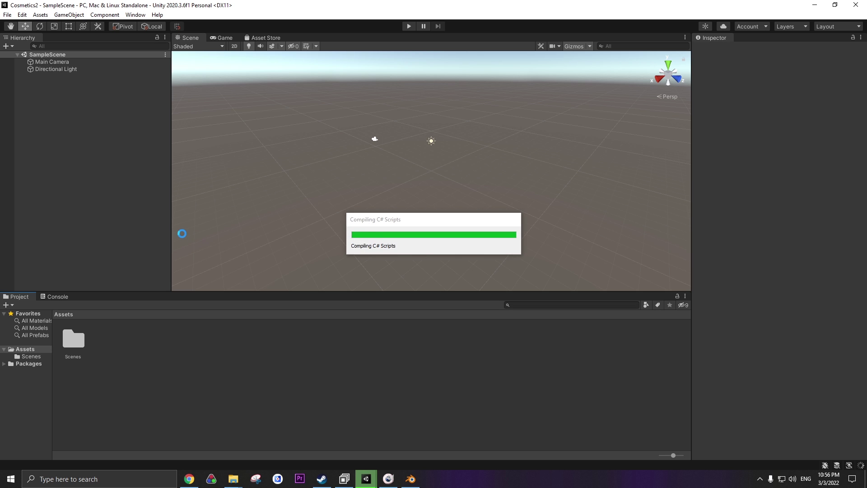
# Open the Assets/Scene folder and load the Scene with Dio and the Pot Hammer Reference.
pyautogui.doubleClick(207, 345)
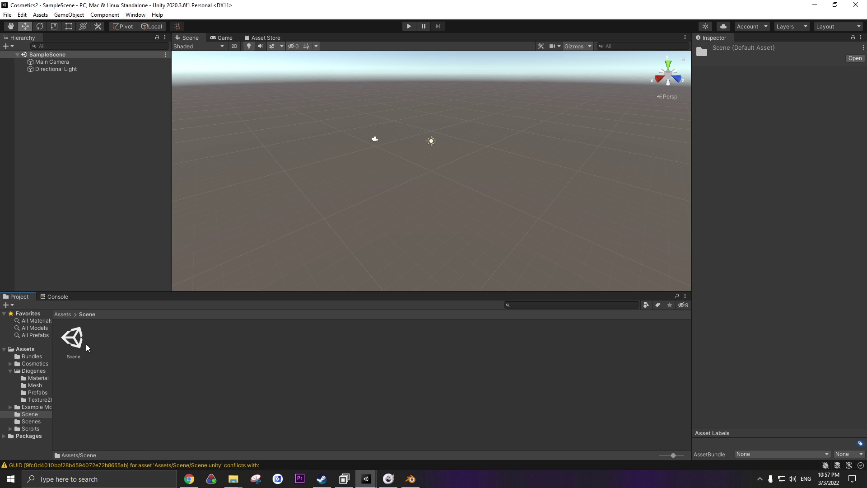
pyautogui.doubleClick(73, 340)
pyautogui.scroll(5, 411, 178)
pyautogui.keyDown('alt'); pyautogui.moveTo(422, 175); pyautogui.dragTo(369, 202); pyautogui.keyUp('alt')
pyautogui.scroll(-3, 328, 257)
pyautogui.scroll(3, 363, 233)
# Expand Dio > mixamorig:Hips > Spine > Spine1 > Spine2 to reveal the neck and shoulder bones.
pyautogui.click(24, 62)
pyautogui.click(30, 84)
pyautogui.click(37, 105)
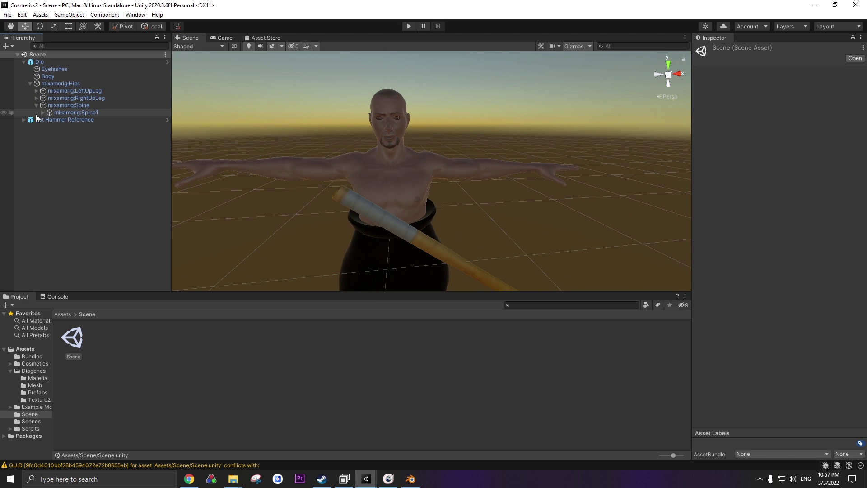
pyautogui.click(42, 112)
pyautogui.click(45, 120)
pyautogui.click(49, 120)
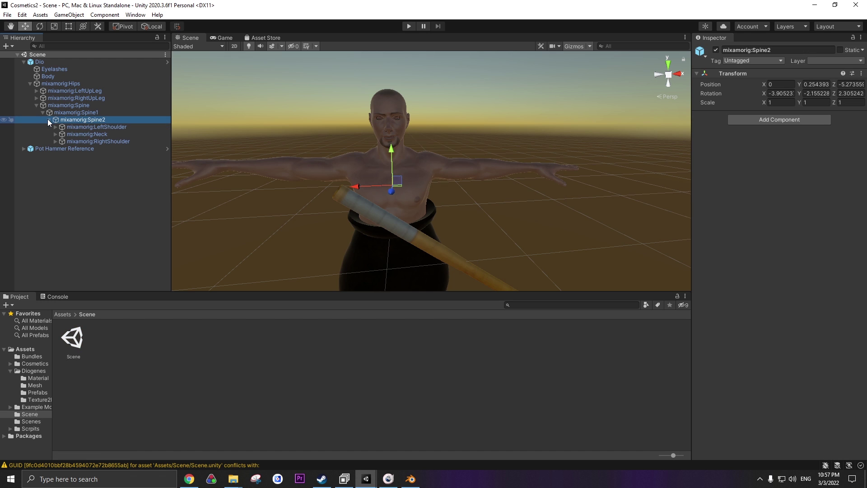
pyautogui.click(274, 338)
pyautogui.moveTo(447, 190); pyautogui.dragTo(413, 195, button='right')
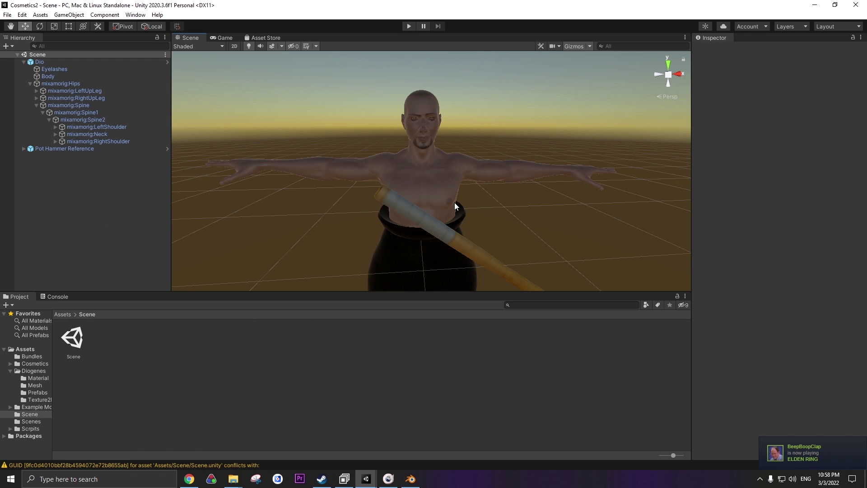
pyautogui.moveTo(420, 200); pyautogui.dragTo(428, 204, button='right')
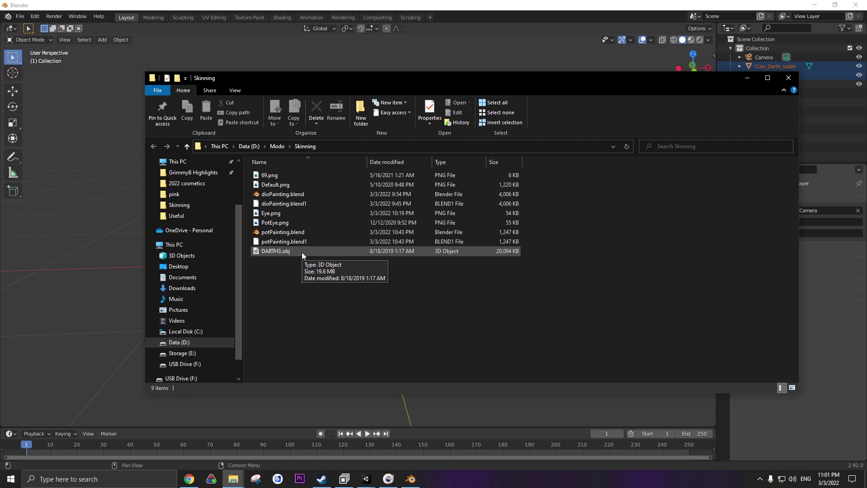
# Open DARTH3.obj in 3D Viewer and rotate it to check its wireframe and 252,599 triangles.
pyautogui.doubleClick(328, 255)
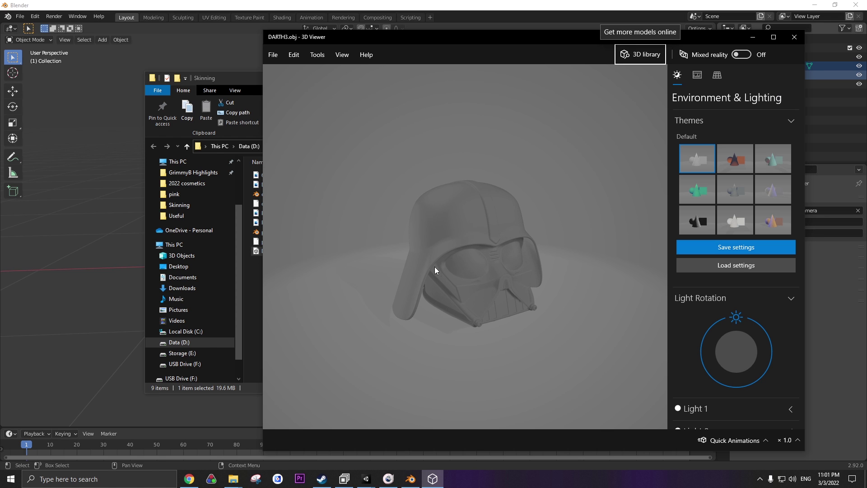
pyautogui.click(697, 74)
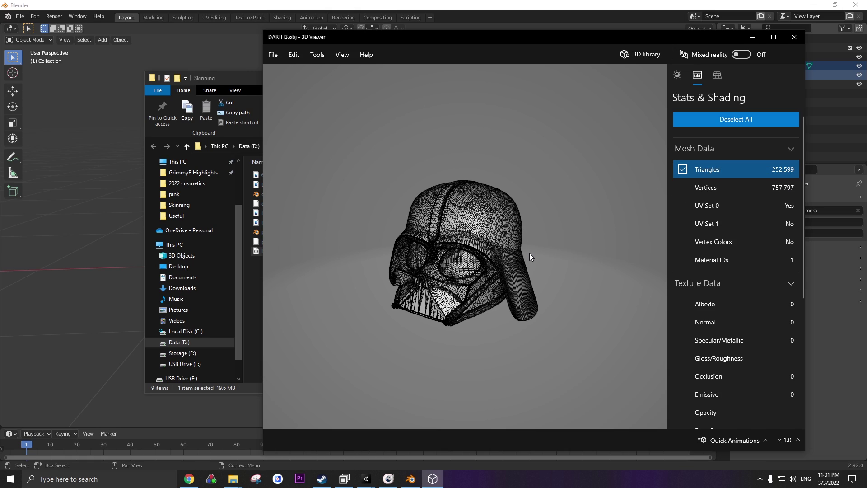
pyautogui.moveTo(529, 253); pyautogui.dragTo(520, 235)
# Import DARTH3.obj from D:\Modo\Skinning into Blender as a Wavefront OBJ.
pyautogui.click(32, 31)
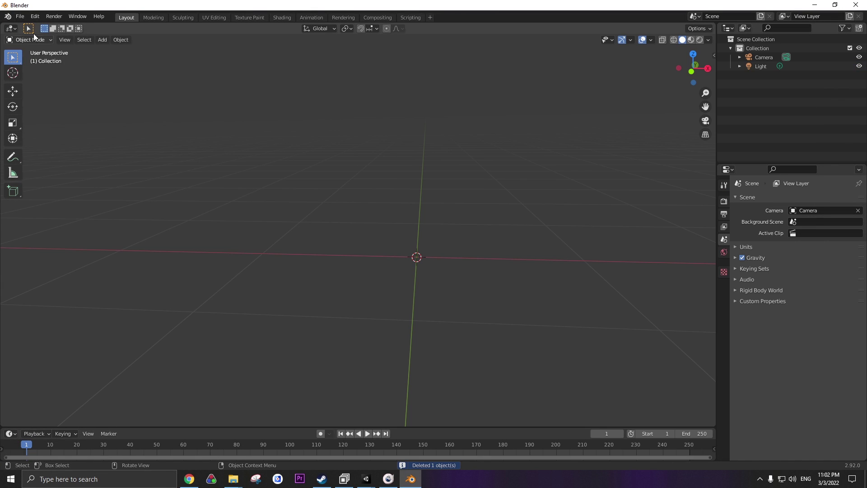
pyautogui.click(20, 17)
pyautogui.moveTo(54, 140)
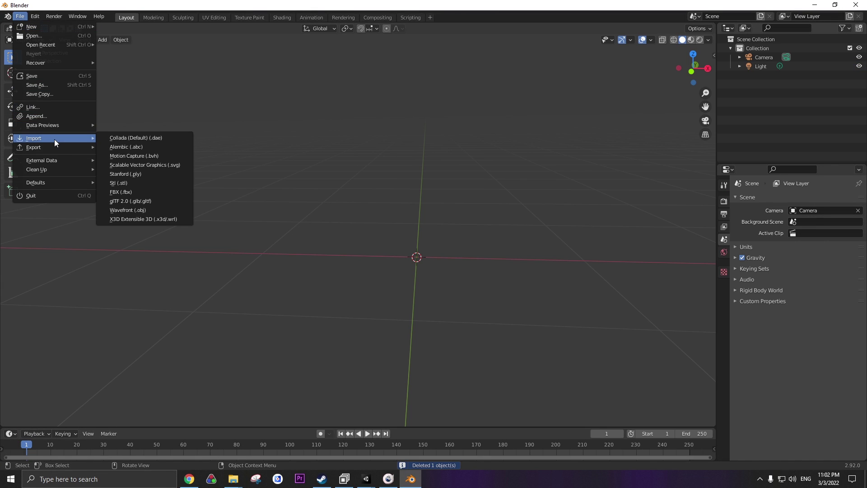
pyautogui.click(151, 210)
pyautogui.click(420, 131)
pyautogui.write('D:\\Modo\\Skinning\\')
pyautogui.press('Return')
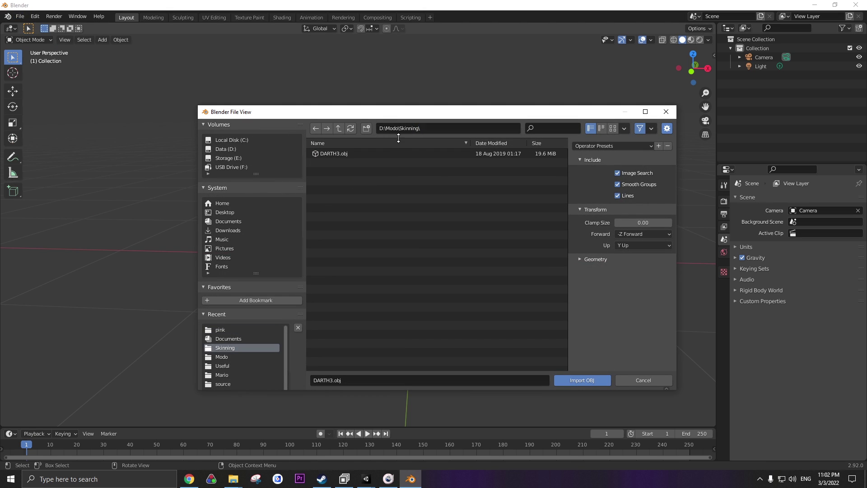
pyautogui.click(356, 154)
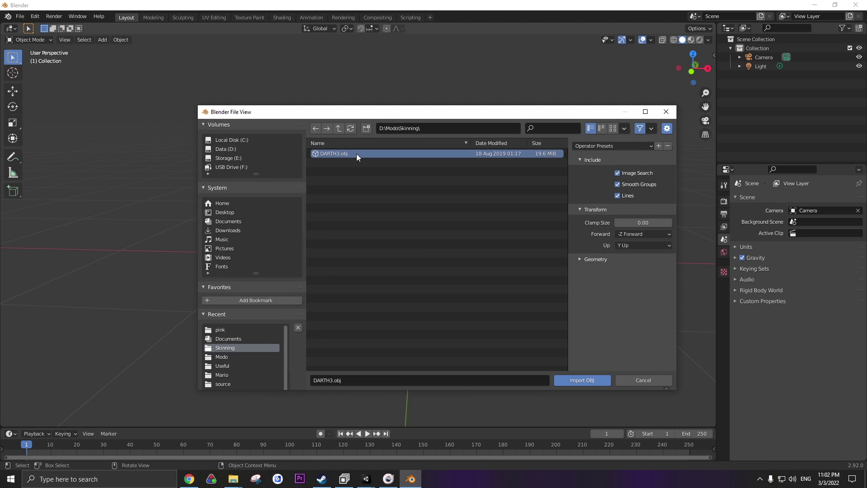
pyautogui.click(578, 381)
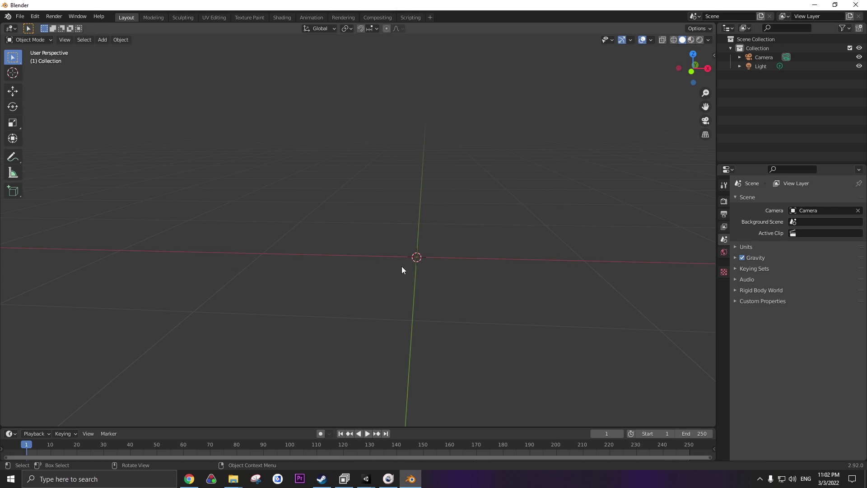
# Add a Decimate modifier to Cute_Darth_Vader.001 and set its ratio to 0.05, leaving 12,550 faces.
pyautogui.moveTo(465, 268); pyautogui.dragTo(347, 196, button='middle')
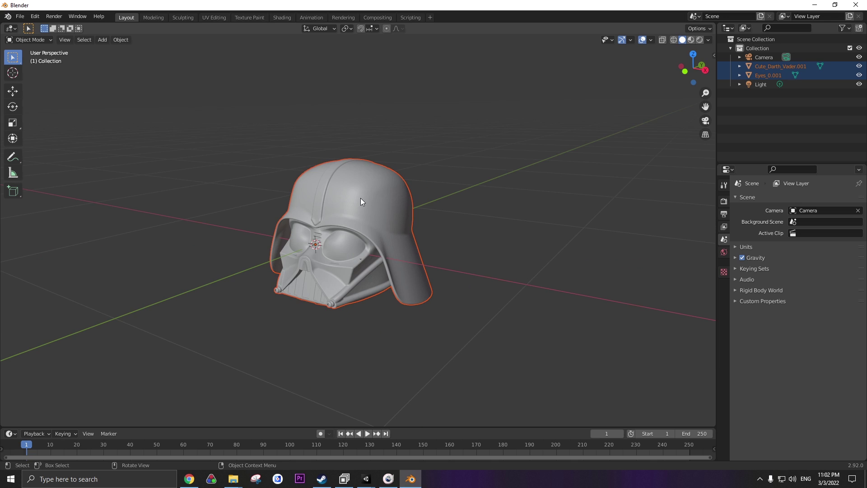
pyautogui.click(359, 197)
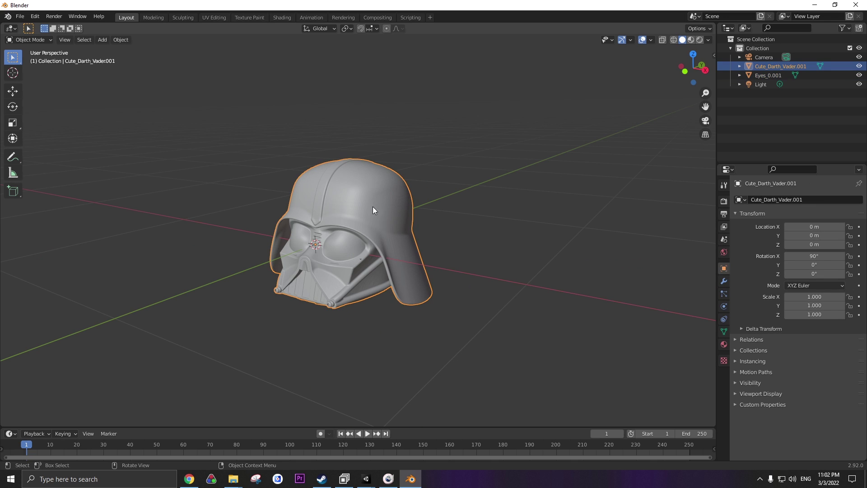
pyautogui.click(723, 281)
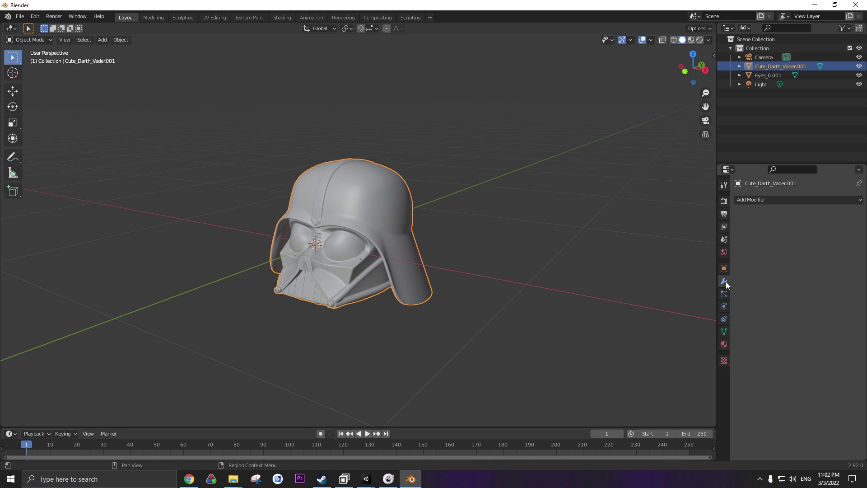
pyautogui.click(765, 199)
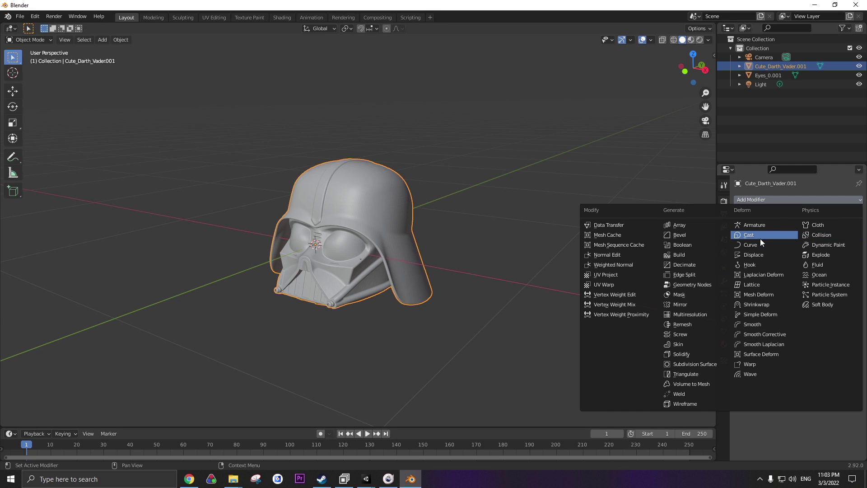
pyautogui.click(683, 266)
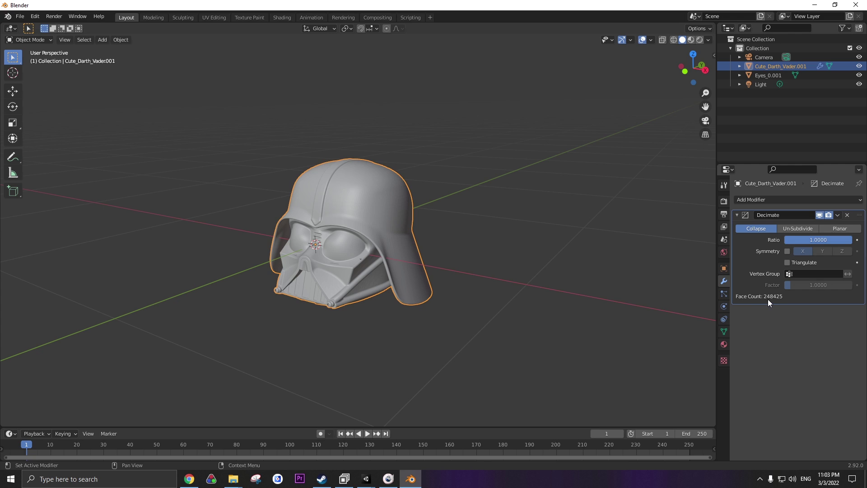
pyautogui.doubleClick(815, 240)
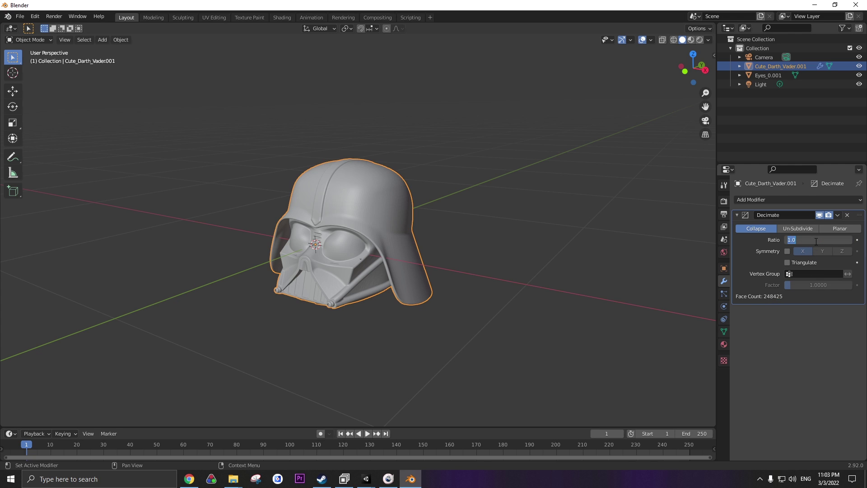
pyautogui.write('0.5')
pyautogui.press('Return')
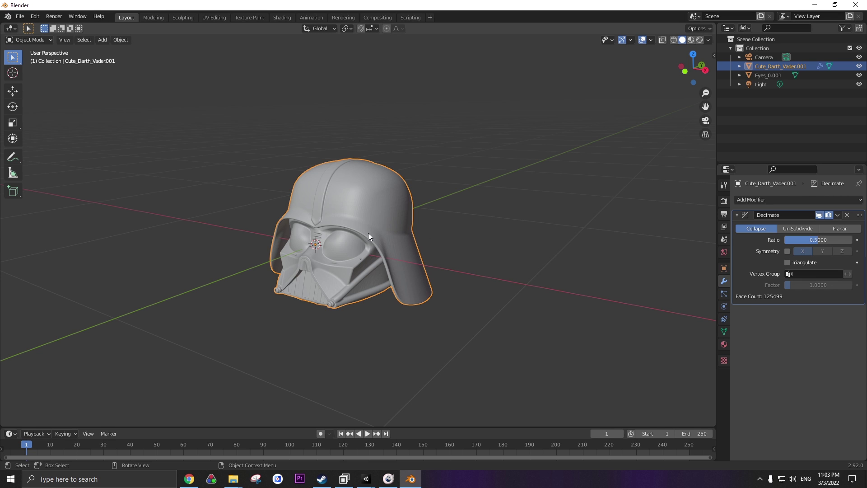
pyautogui.scroll(3, 368, 232)
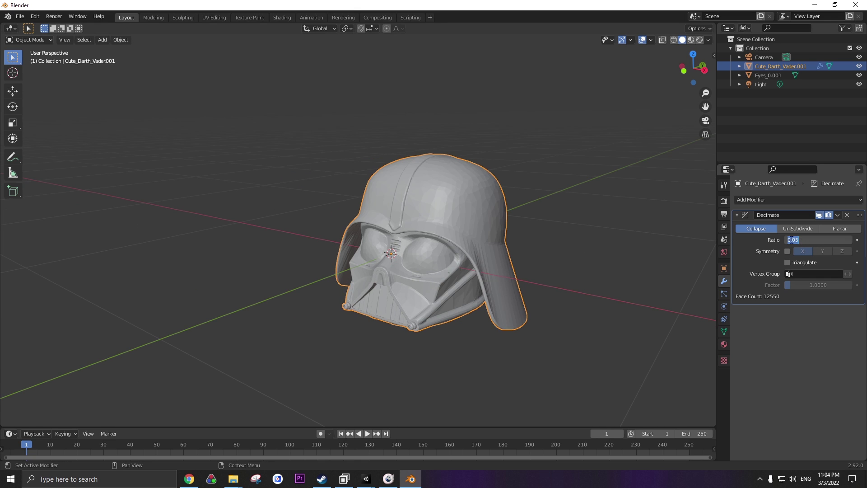
pyautogui.press('Return')
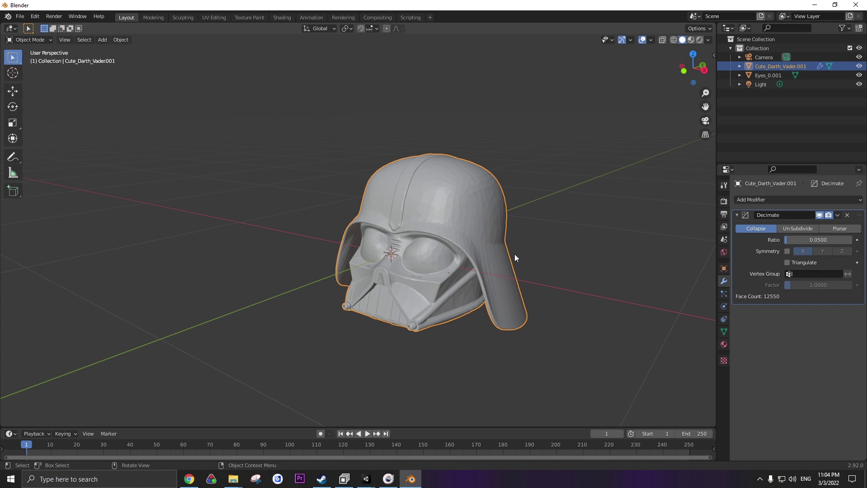
# Export the decimated helmet as DARTH.fbx into D:\Modo\Skinning and find it in Explorer.
pyautogui.click(20, 16)
pyautogui.moveTo(45, 147)
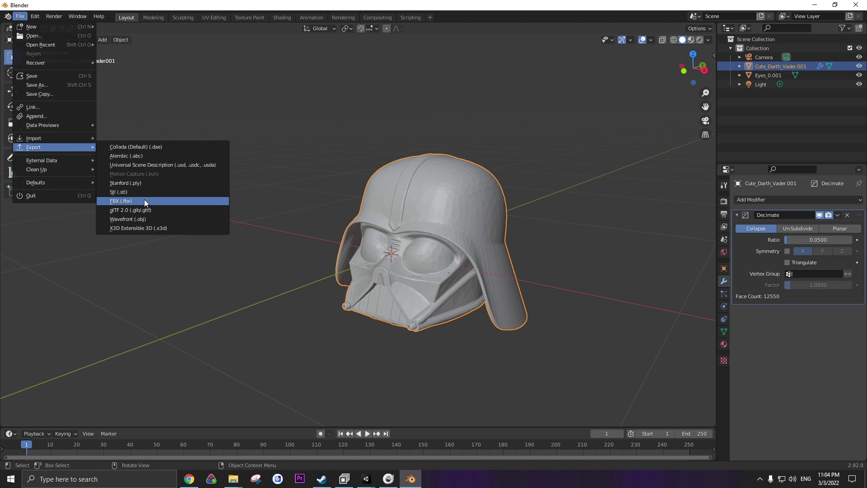
pyautogui.click(144, 200)
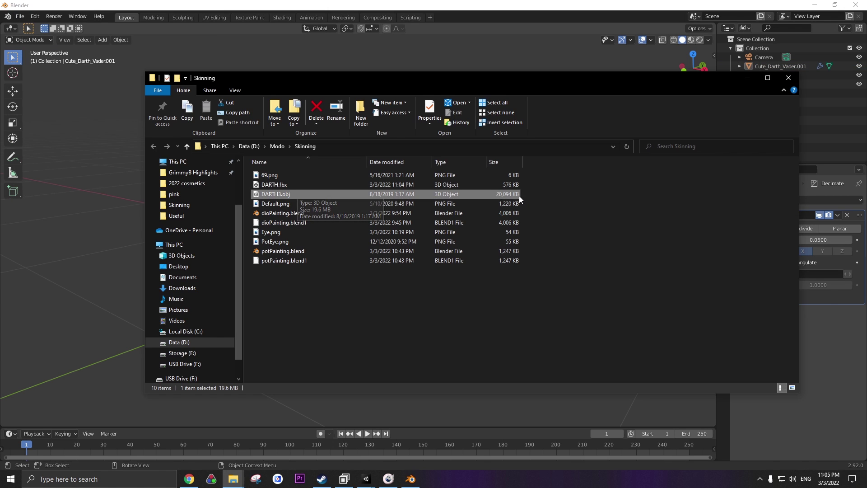
pyautogui.click(514, 184)
pyautogui.click(511, 193)
pyautogui.click(514, 184)
pyautogui.click(512, 194)
pyautogui.click(515, 184)
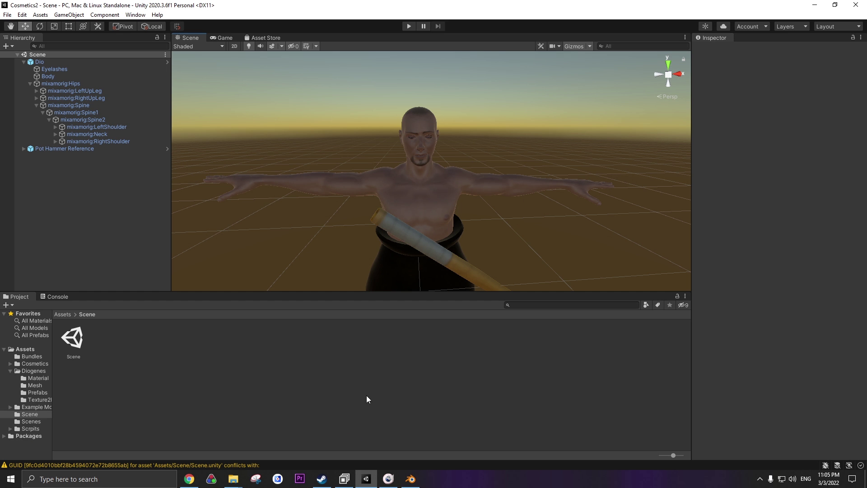
pyautogui.click(35, 363)
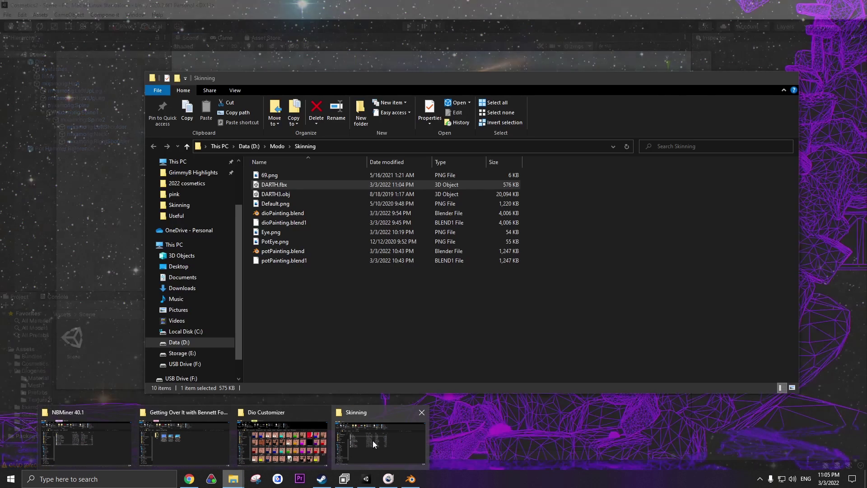
pyautogui.click(372, 441)
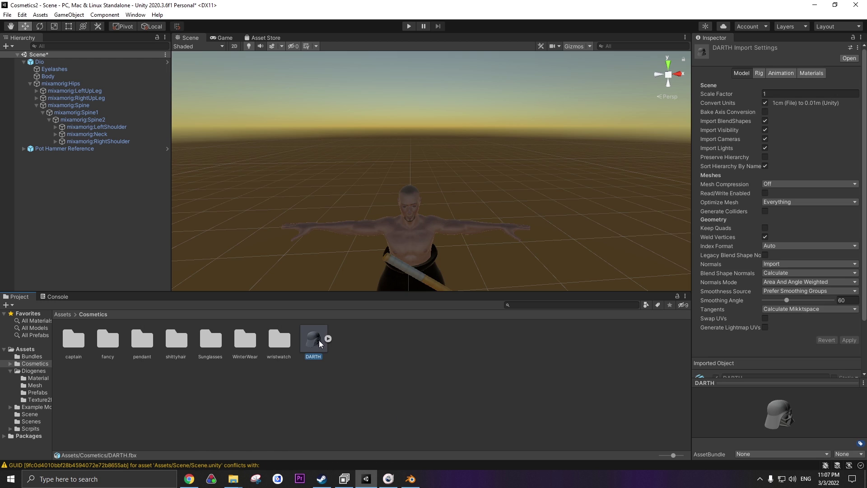
# Drag DARTH from Assets/Cosmetics into the Hierarchy, expand it and open its Prefab options.
pyautogui.moveTo(313, 340); pyautogui.dragTo(58, 183)
pyautogui.scroll(-3, 267, 207)
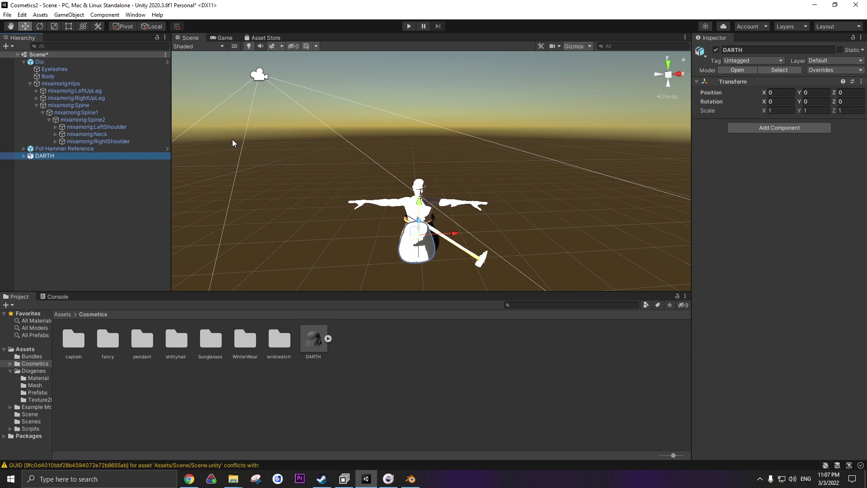
pyautogui.scroll(-3, 244, 151)
pyautogui.click(24, 155)
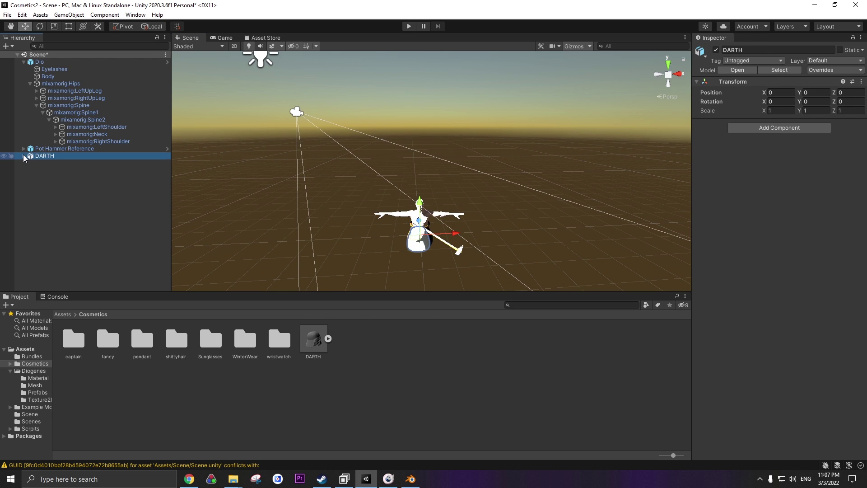
pyautogui.rightClick(46, 156)
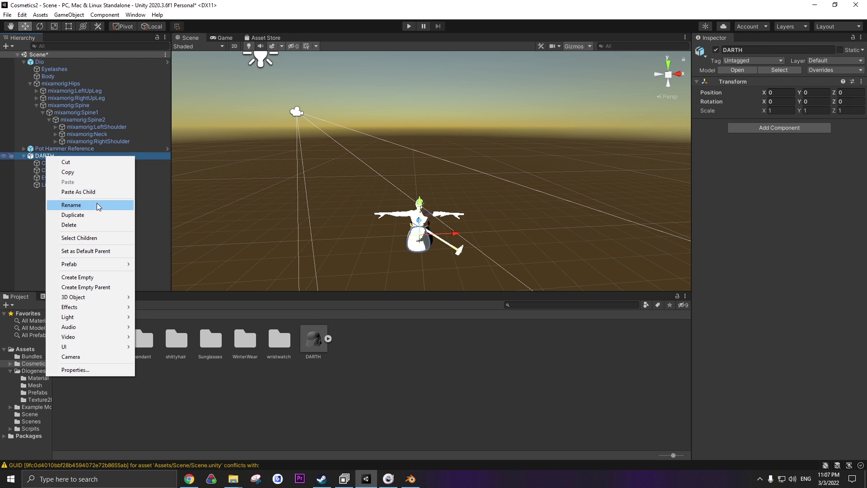
# Fully unpack the DARTH prefab and delete its Light, Eyes_0.001 and Camera children.
pyautogui.moveTo(93, 265)
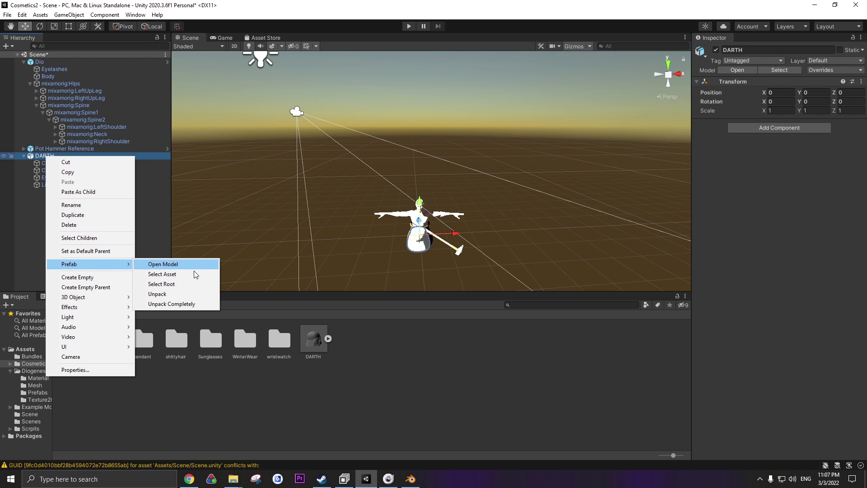
pyautogui.click(167, 304)
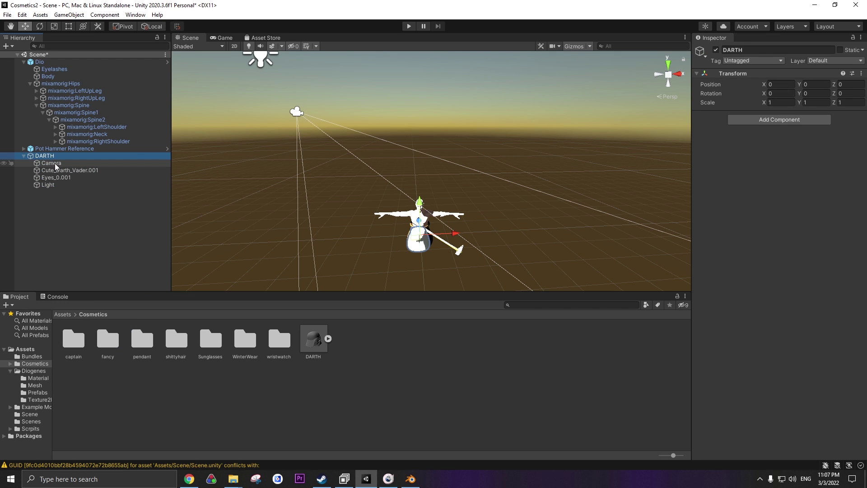
pyautogui.click(55, 163)
pyautogui.click(61, 185)
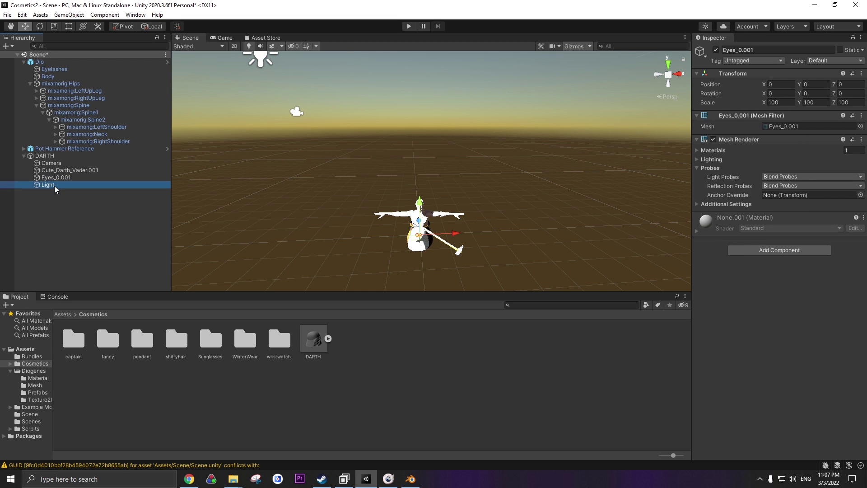
pyautogui.press('Delete')
pyautogui.click(57, 177)
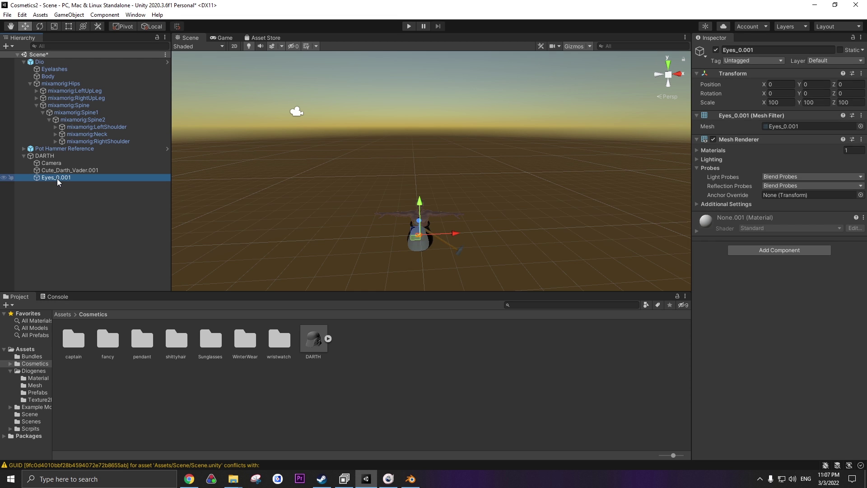
pyautogui.press('Delete')
pyautogui.click(56, 171)
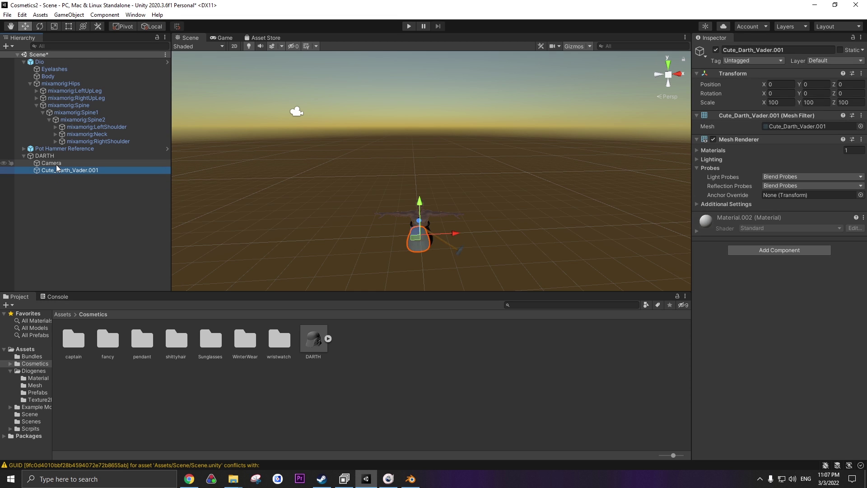
pyautogui.click(55, 164)
pyautogui.press('Delete')
pyautogui.click(53, 164)
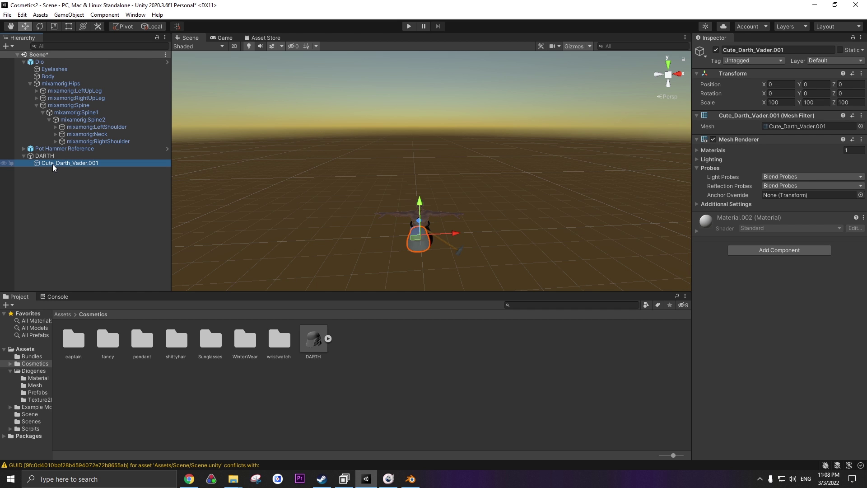
# Rotate the helmet 180 on Y, move it onto the head and scale it to about 78.
pyautogui.scroll(10, 316, 226)
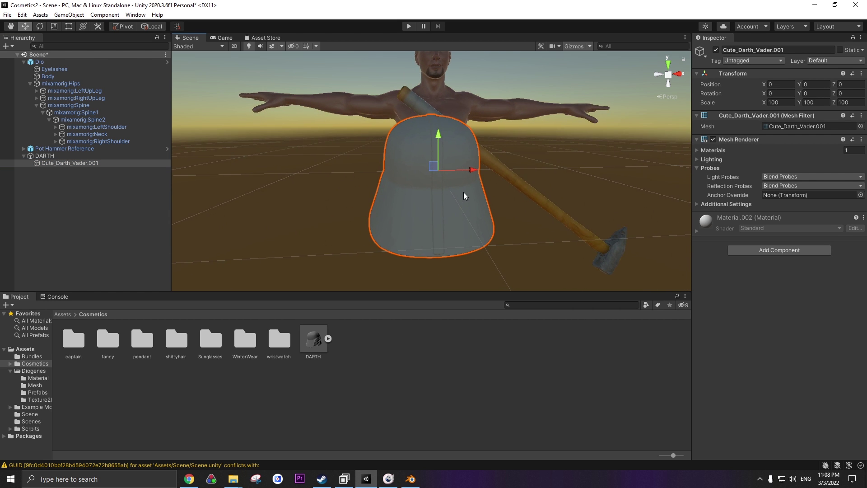
pyautogui.moveTo(463, 191); pyautogui.dragTo(341, 203, button='middle')
pyautogui.keyDown('alt'); pyautogui.moveTo(342, 203); pyautogui.dragTo(745, 142); pyautogui.keyUp('alt')
pyautogui.press('e')
pyautogui.click(819, 94)
pyautogui.write('180')
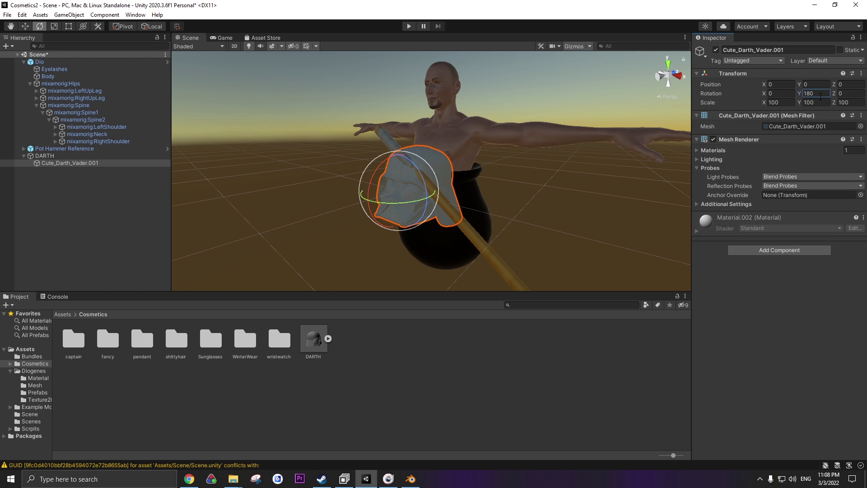
pyautogui.write('w')
pyautogui.moveTo(400, 160); pyautogui.dragTo(415, 55)
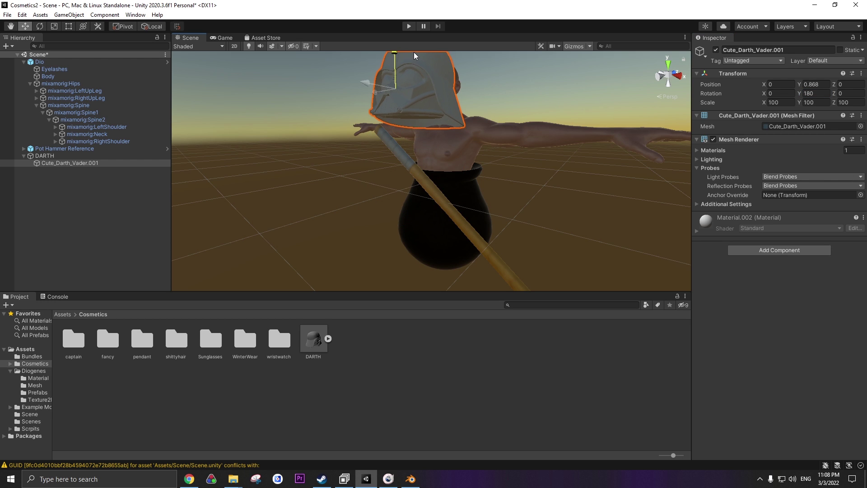
pyautogui.moveTo(394, 83); pyautogui.dragTo(429, 65)
pyautogui.press('r')
pyautogui.keyDown('alt'); pyautogui.moveTo(442, 94); pyautogui.dragTo(445, 140); pyautogui.keyUp('alt')
# Dock a second Scene view on the right set to an orthographic Right view of the helmet.
pyautogui.press('w')
pyautogui.rightClick(186, 39)
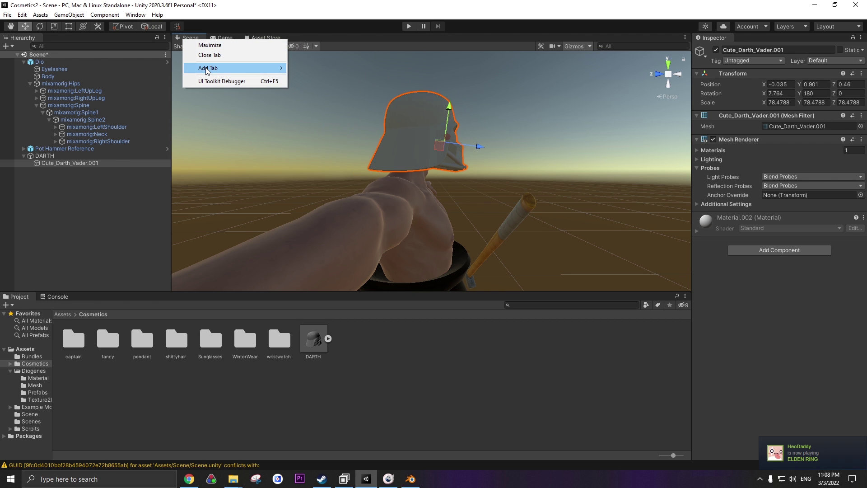
pyautogui.moveTo(206, 69)
pyautogui.click(315, 68)
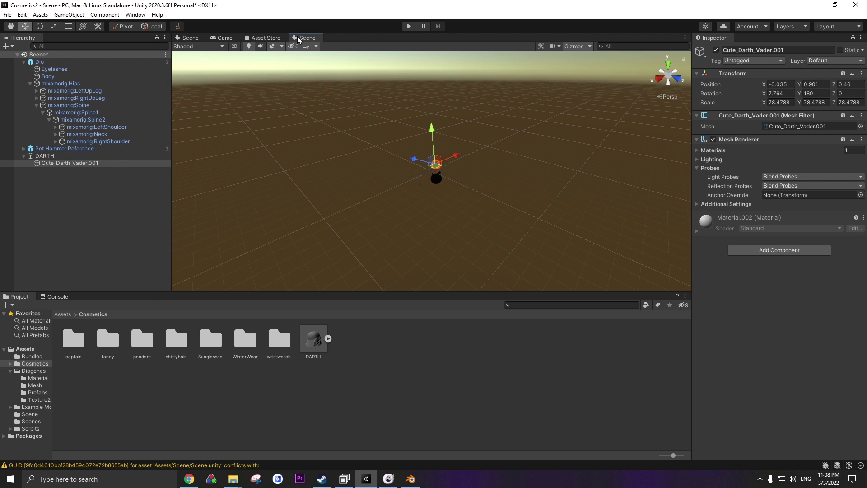
pyautogui.moveTo(298, 39); pyautogui.dragTo(640, 123)
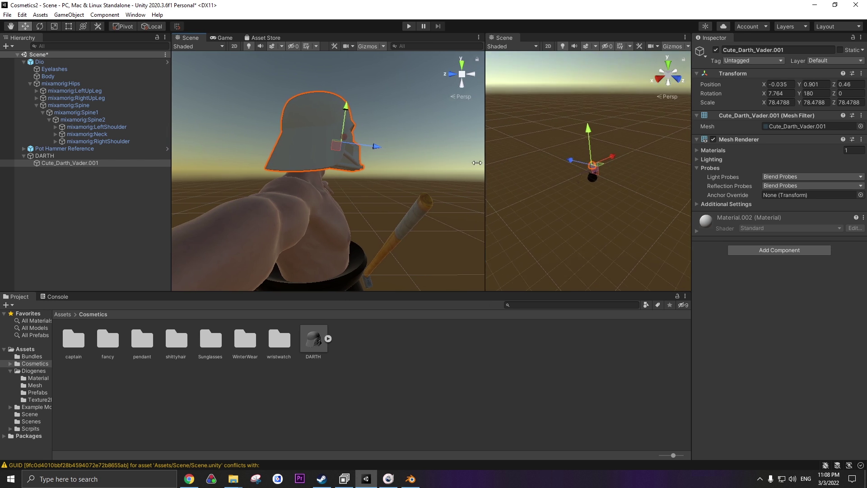
pyautogui.moveTo(470, 162); pyautogui.dragTo(377, 162)
pyautogui.click(660, 78)
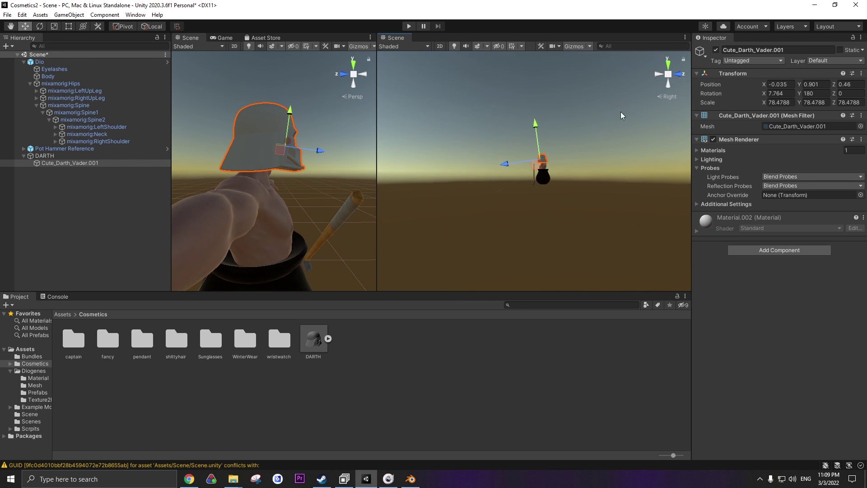
pyautogui.scroll(8, 543, 167)
pyautogui.moveTo(573, 169)
pyautogui.mouseDown(button='middle')
pyautogui.moveTo(555, 183)
pyautogui.moveTo(577, 175)
pyautogui.mouseUp(button='middle')
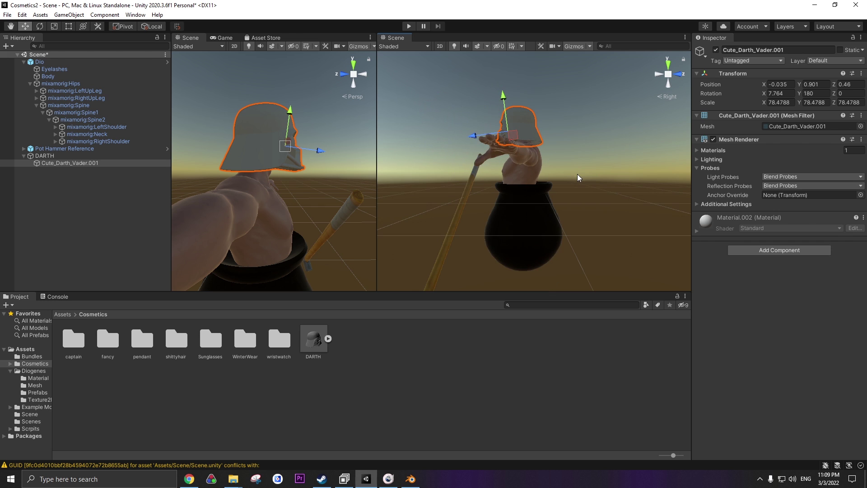
pyautogui.click(668, 75)
# Fine-tune the helmet to about 71.9 scale at position -0.026, 0.9, 0.452 on the head.
pyautogui.moveTo(315, 172); pyautogui.dragTo(329, 185, button='middle')
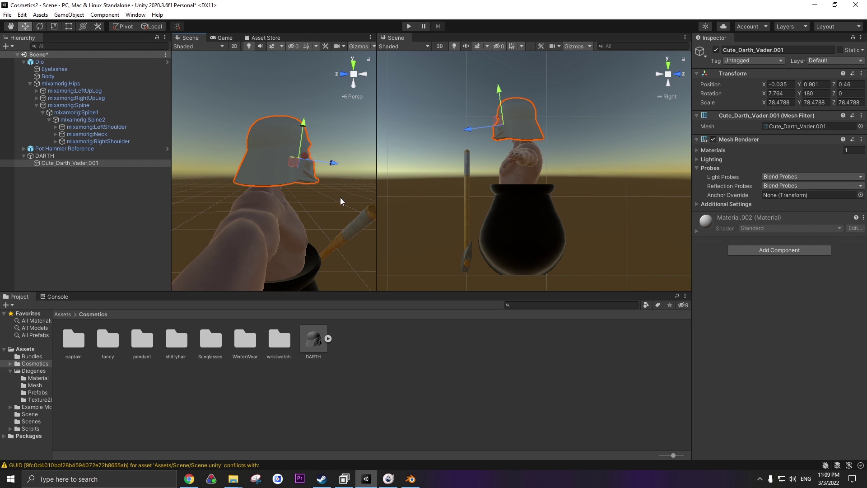
pyautogui.keyDown('alt'); pyautogui.moveTo(340, 201); pyautogui.dragTo(261, 210); pyautogui.keyUp('alt')
pyautogui.scroll(-3, 261, 210)
pyautogui.moveTo(469, 130); pyautogui.dragTo(458, 143)
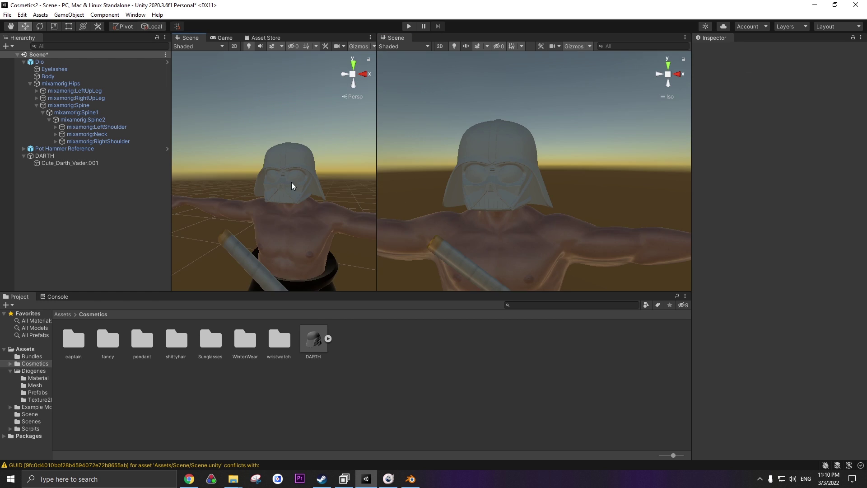
pyautogui.moveTo(291, 182)
pyautogui.keyDown('alt'); pyautogui.mouseDown()
pyautogui.moveTo(308, 187)
pyautogui.moveTo(296, 194)
pyautogui.moveTo(302, 188)
pyautogui.mouseUp(); pyautogui.keyUp('alt')
pyautogui.scroll(3, 295, 193)
pyautogui.scroll(6, 302, 188)
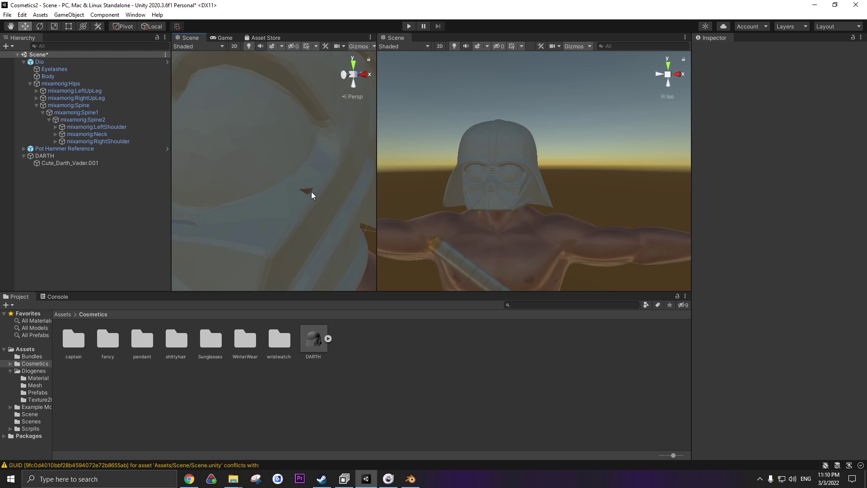
pyautogui.scroll(-6, 303, 196)
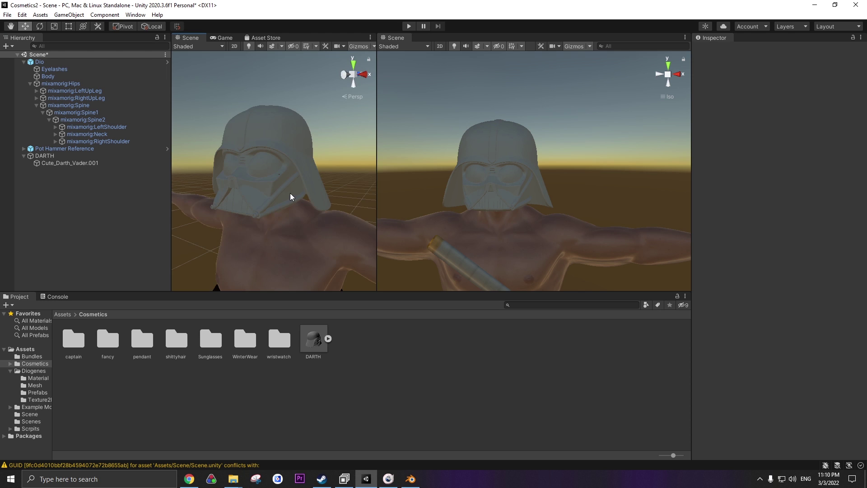
pyautogui.scroll(1, 279, 187)
# Create a material named DARTH in Assets/Cosmetics and apply it to the helmet.
pyautogui.click(365, 361)
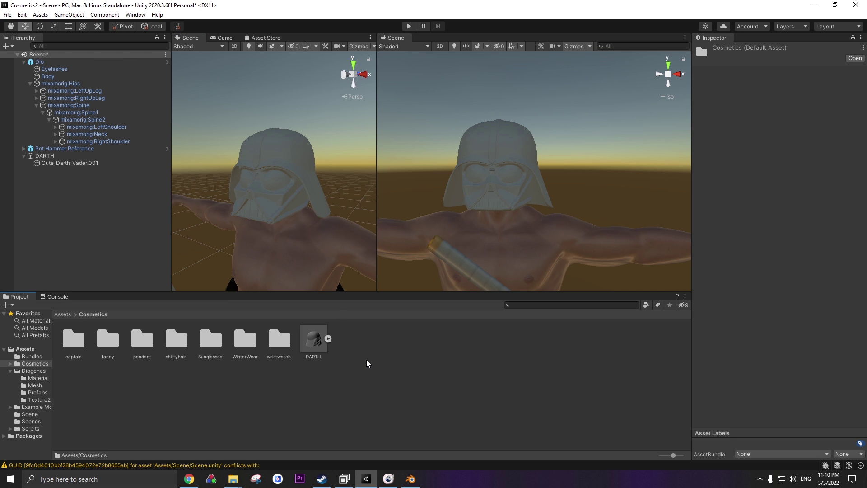
pyautogui.rightClick(365, 361)
pyautogui.moveTo(383, 112)
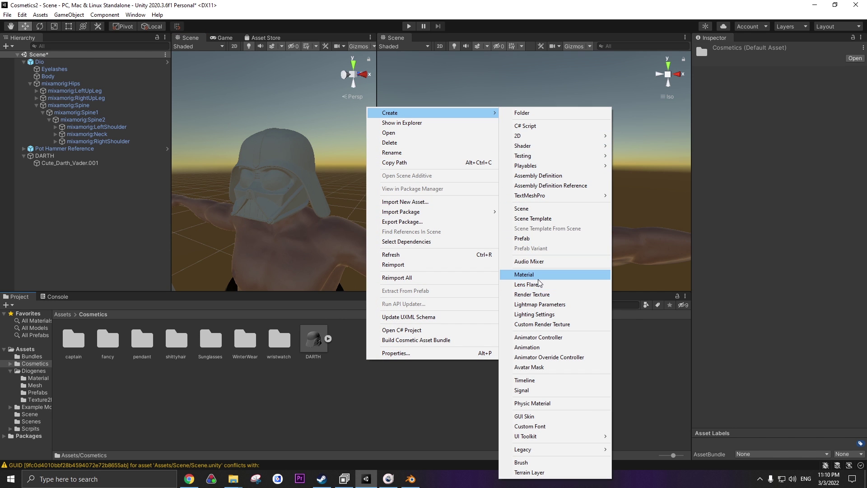
pyautogui.click(526, 274)
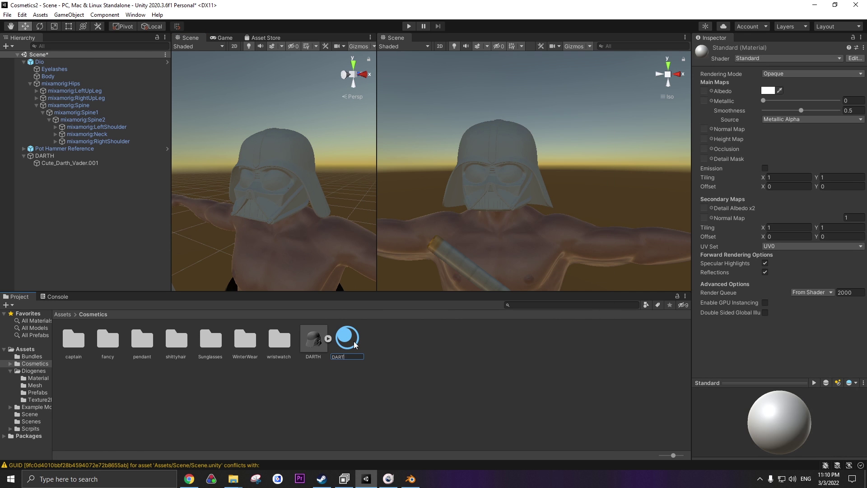
pyautogui.press('Return')
pyautogui.moveTo(354, 341); pyautogui.dragTo(66, 163)
pyautogui.click(66, 162)
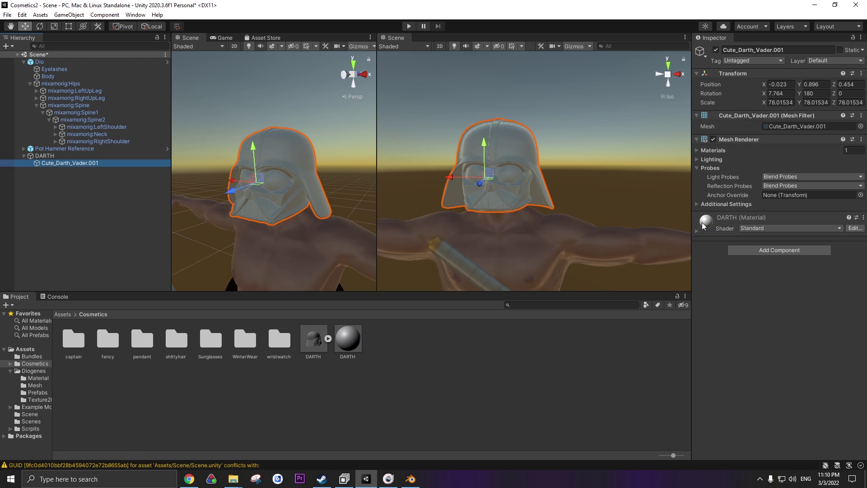
# Set the DARTH material to Standard (Specular setup) with black albedo and smoothness 1.
pyautogui.click(706, 234)
pyautogui.click(767, 227)
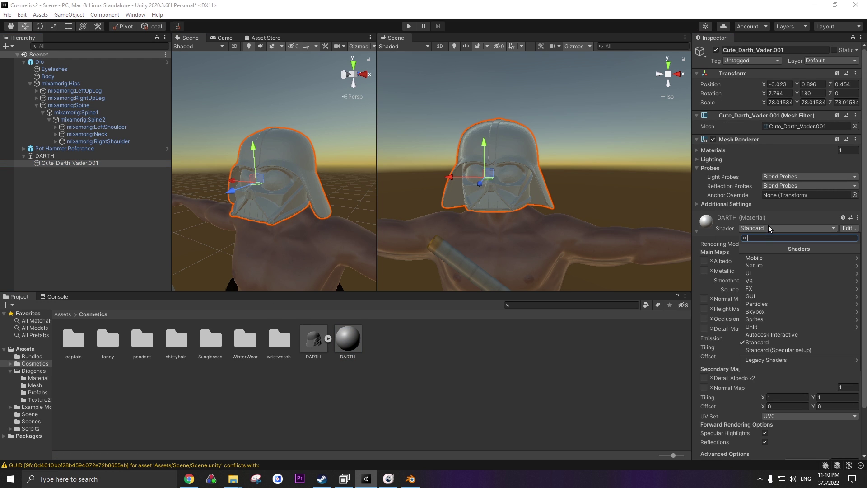
pyautogui.click(762, 348)
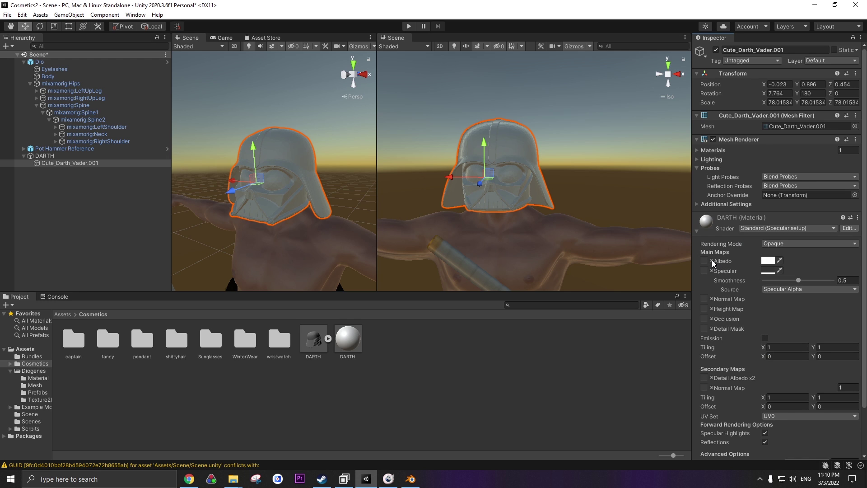
pyautogui.click(767, 260)
pyautogui.moveTo(795, 316); pyautogui.dragTo(835, 354)
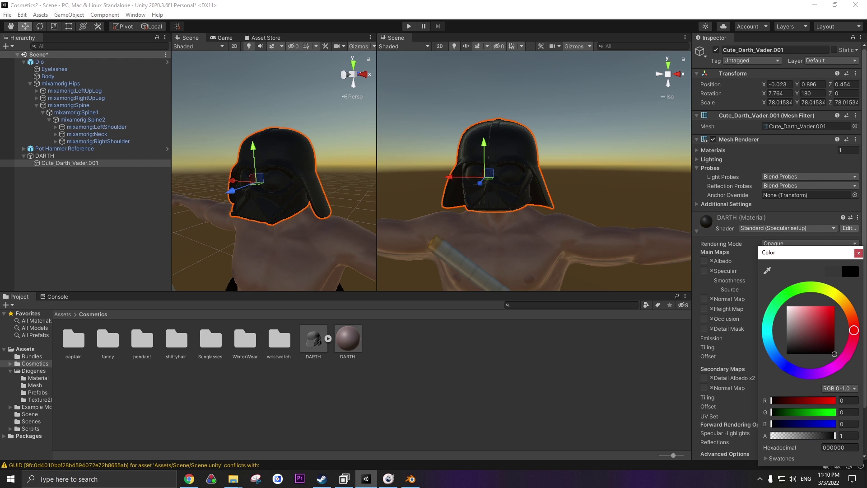
pyautogui.click(857, 252)
pyautogui.moveTo(824, 280); pyautogui.dragTo(762, 287)
pyautogui.click(487, 223)
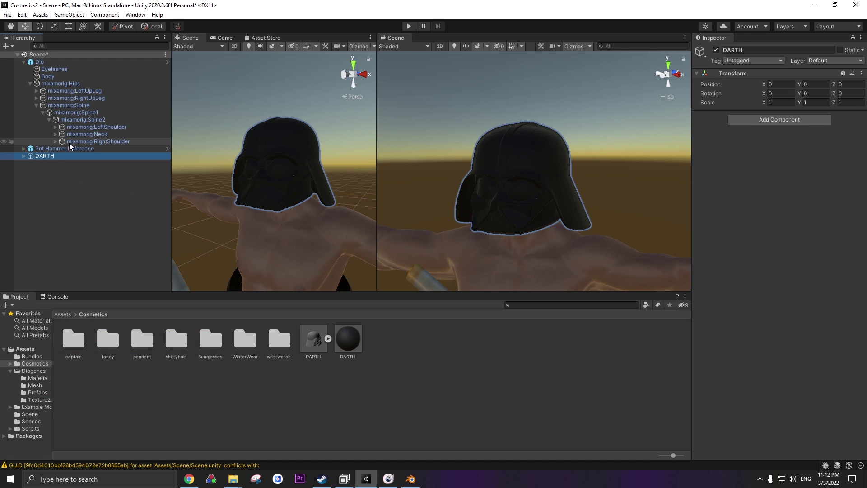
# Parent the DARTH helmet under the mixamorig:Head bone.
pyautogui.click(240, 188)
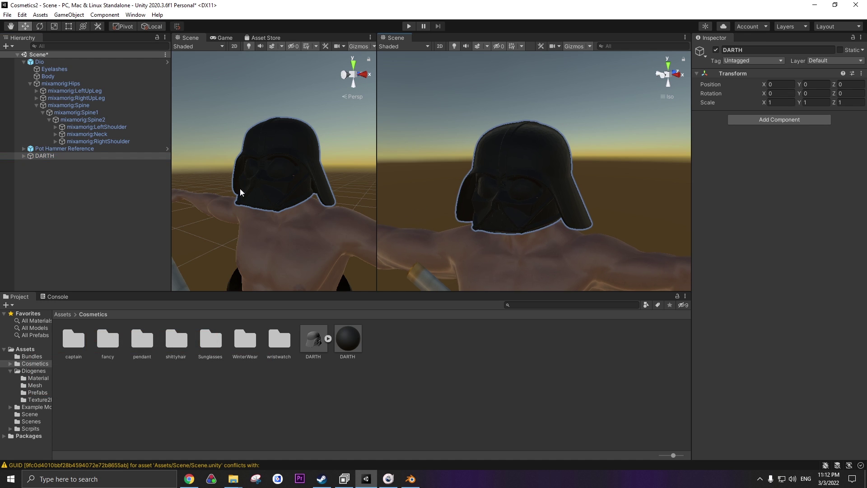
pyautogui.click(55, 135)
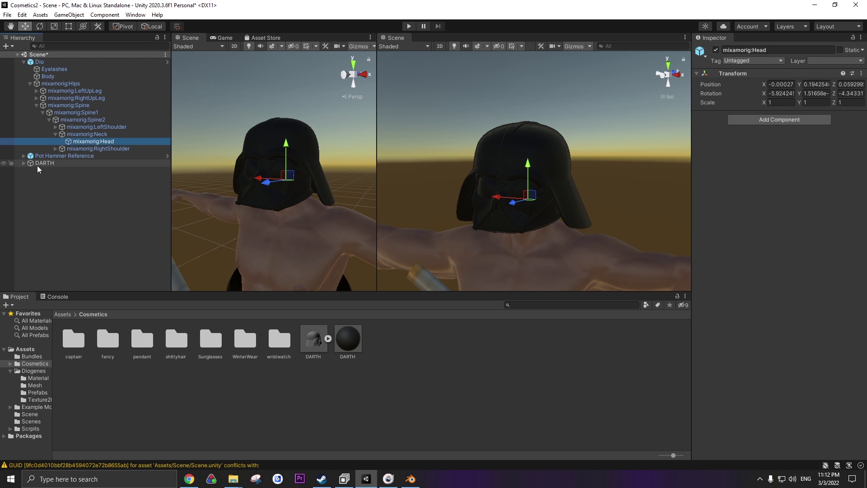
pyautogui.moveTo(37, 163); pyautogui.dragTo(83, 141)
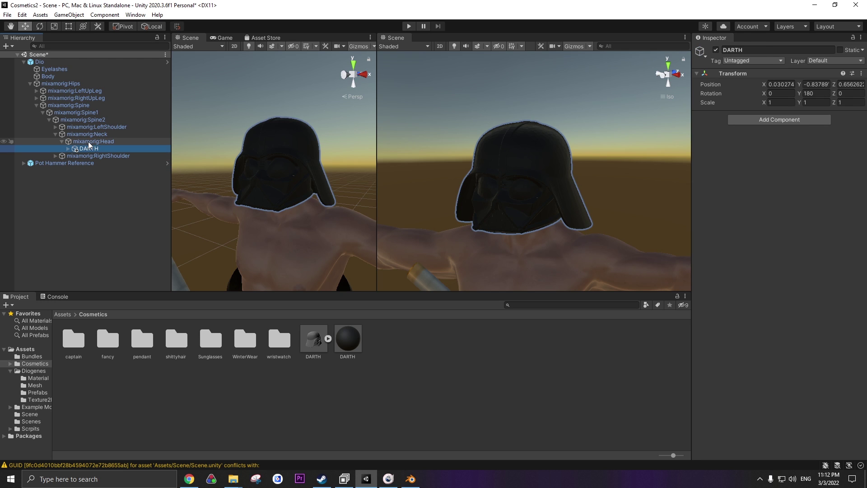
# Attach the PropIdentifier script from the Scrpits folder to DARTH.
pyautogui.click(63, 314)
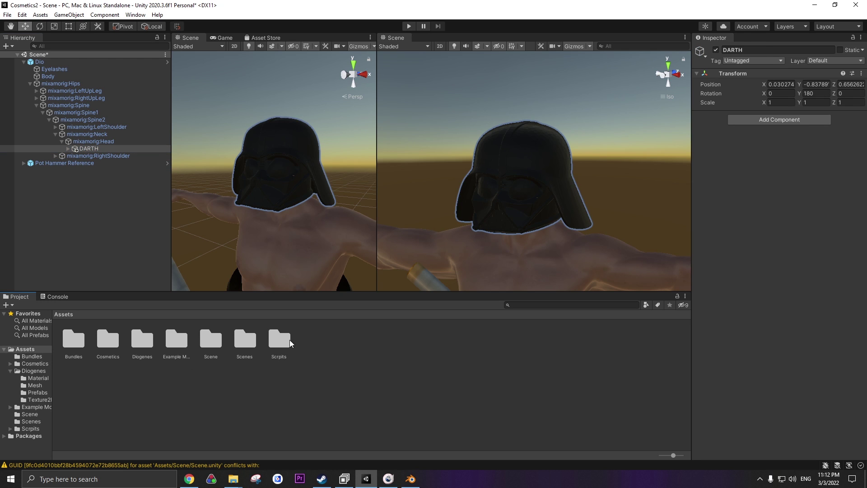
pyautogui.click(280, 341)
pyautogui.doubleClick(280, 340)
pyautogui.click(107, 344)
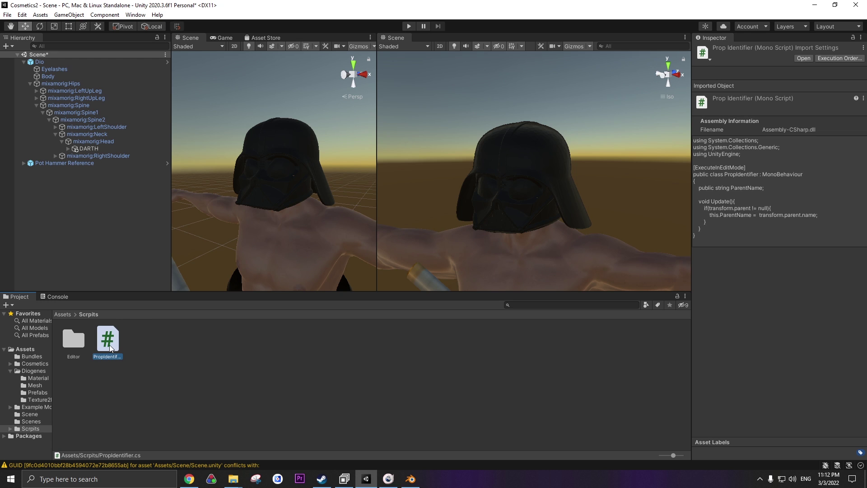
pyautogui.moveTo(110, 347); pyautogui.dragTo(88, 150)
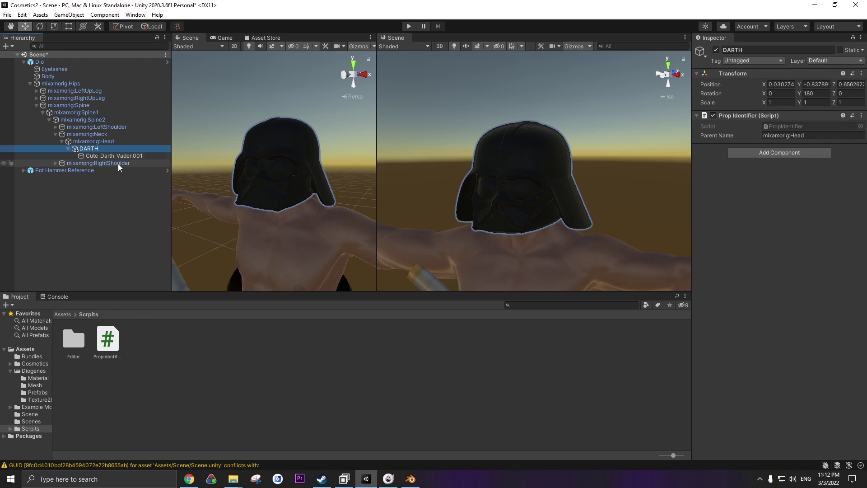
# Reselect DARTH to confirm its Prop Identifier Parent Name reads mixamorig:Head.
pyautogui.click(88, 154)
pyautogui.click(81, 149)
pyautogui.click(68, 148)
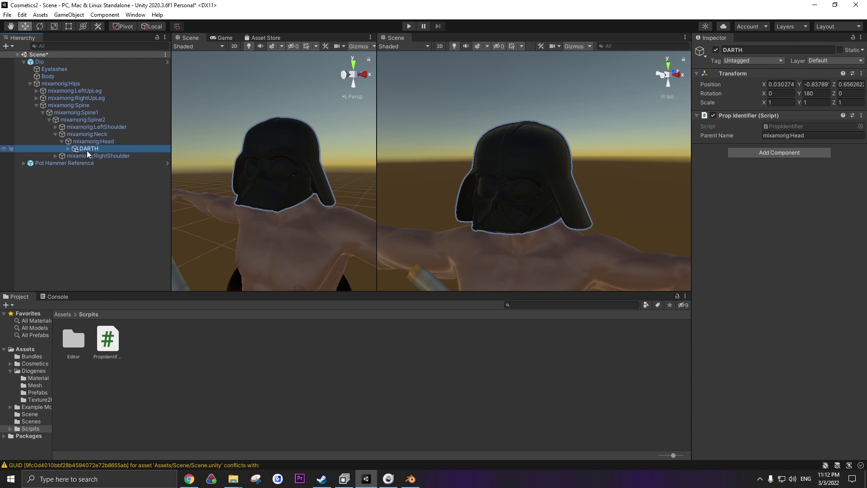
pyautogui.press('Up')
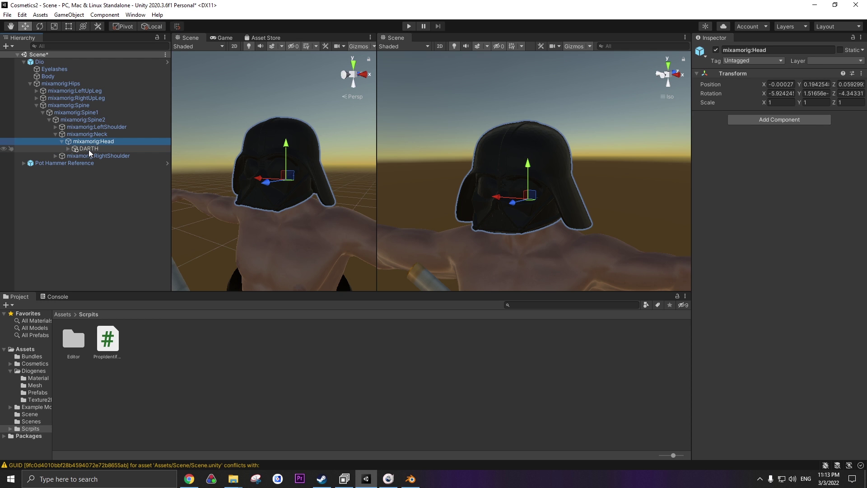
pyautogui.click(89, 148)
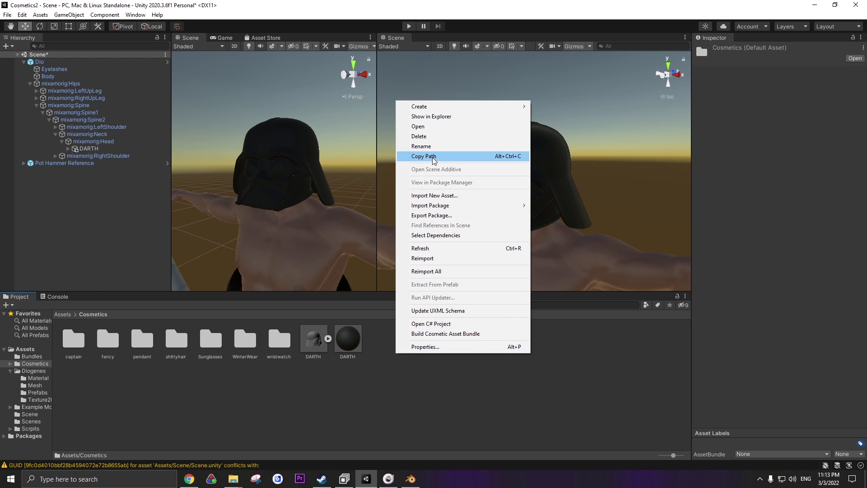
# Create a new folder named DARTH inside Cosmetics.
pyautogui.moveTo(436, 107)
pyautogui.click(551, 107)
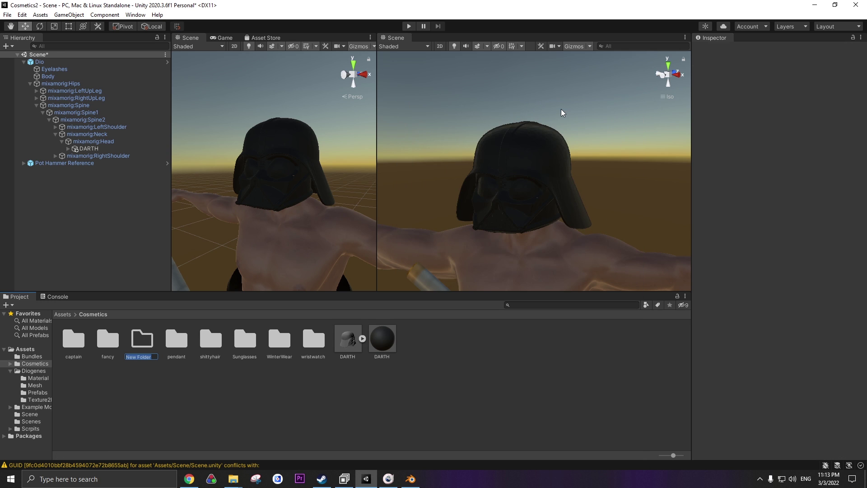
pyautogui.write('DARTH')
pyautogui.press('Return')
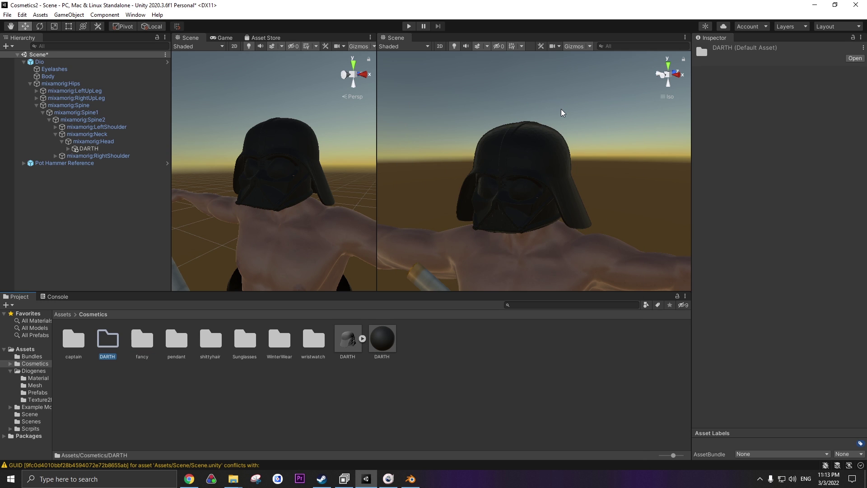
# Assign the DARTH folder to asset bundle darth with variant cosmetic.
pyautogui.click(753, 455)
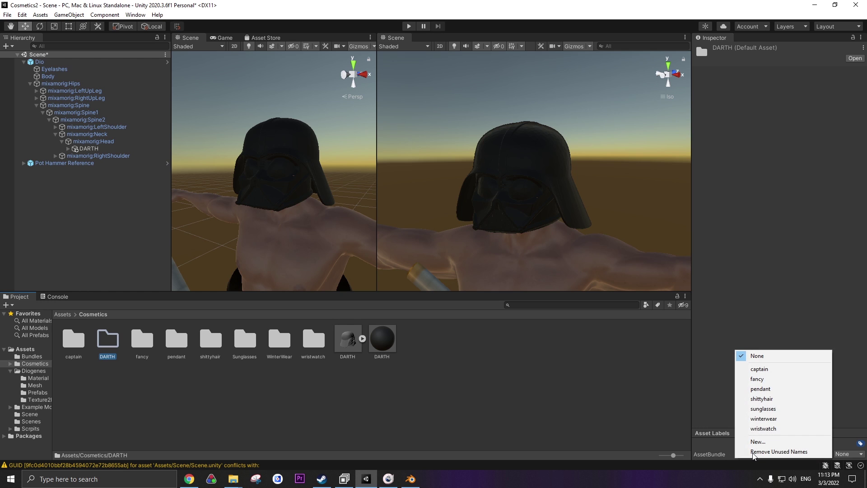
pyautogui.click(759, 445)
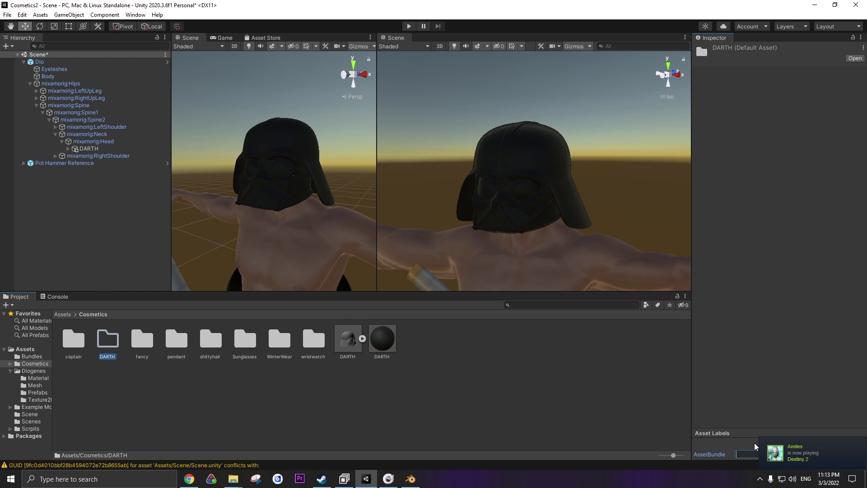
pyautogui.rightClick(112, 346)
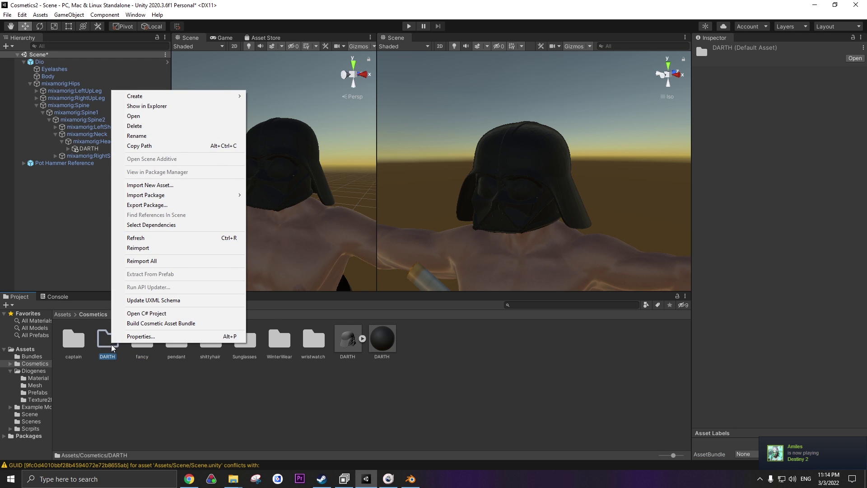
pyautogui.click(750, 454)
pyautogui.click(750, 454)
pyautogui.click(758, 444)
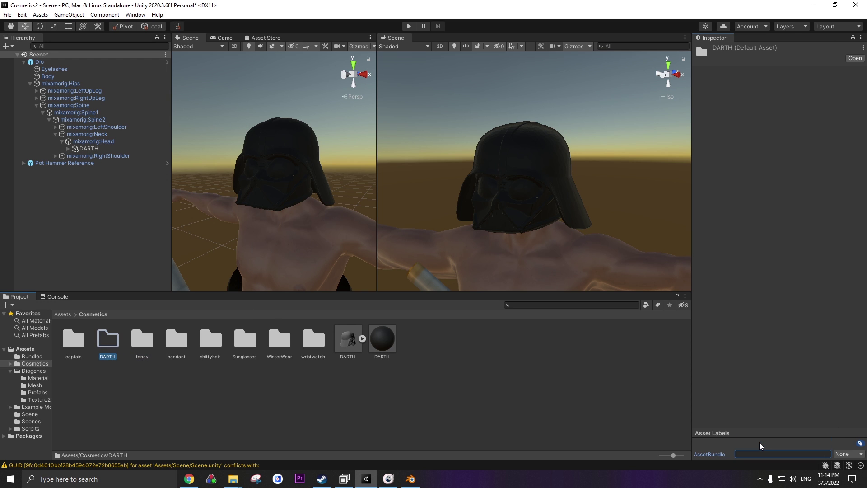
pyautogui.write('darth')
pyautogui.press('Return')
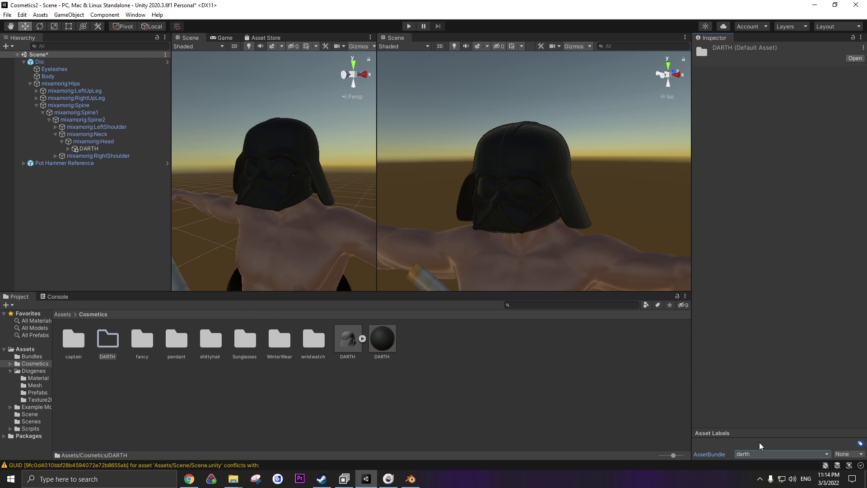
pyautogui.click(848, 454)
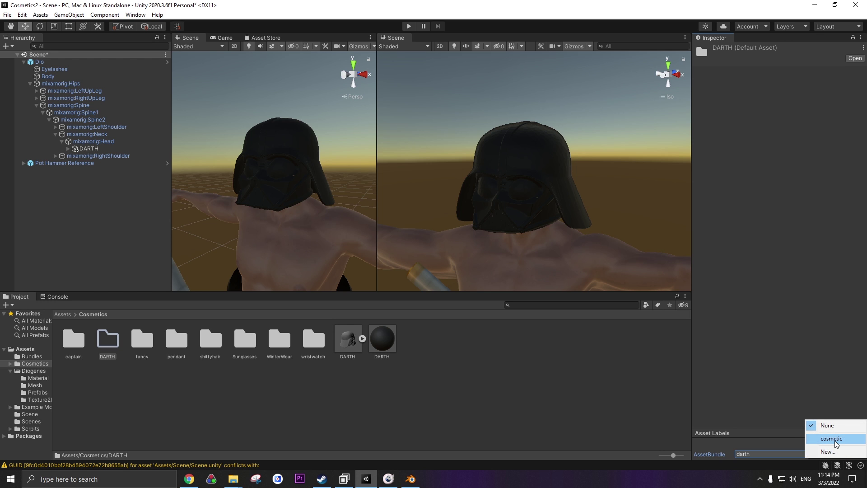
pyautogui.click(835, 436)
# Save the DARTH helmet as a prefab in the DARTH folder and build the cosmetic asset bundle.
pyautogui.click(89, 149)
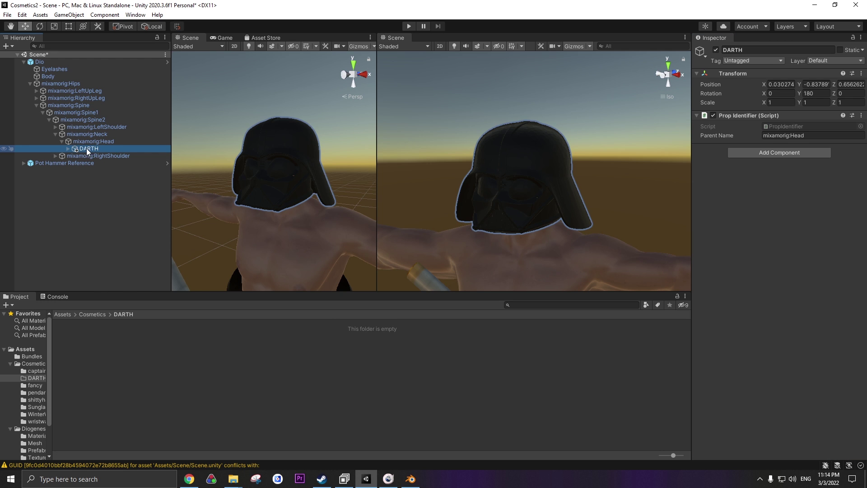
pyautogui.moveTo(86, 148); pyautogui.dragTo(150, 364)
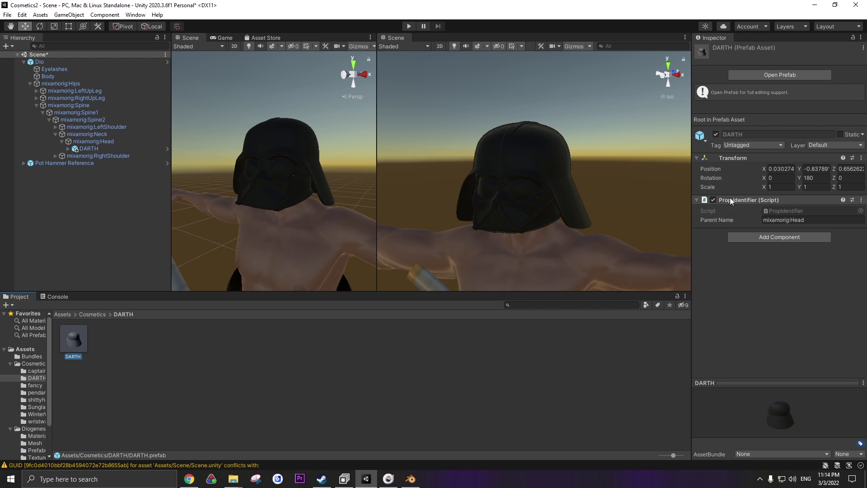
pyautogui.click(92, 314)
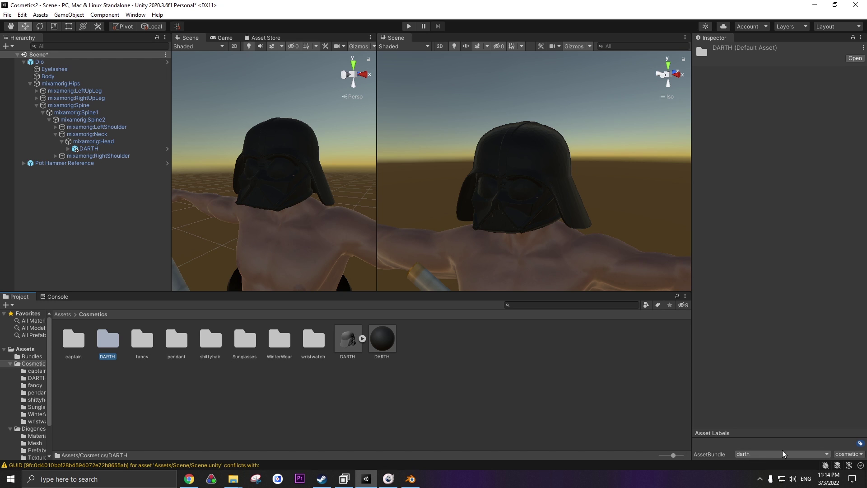
pyautogui.rightClick(111, 343)
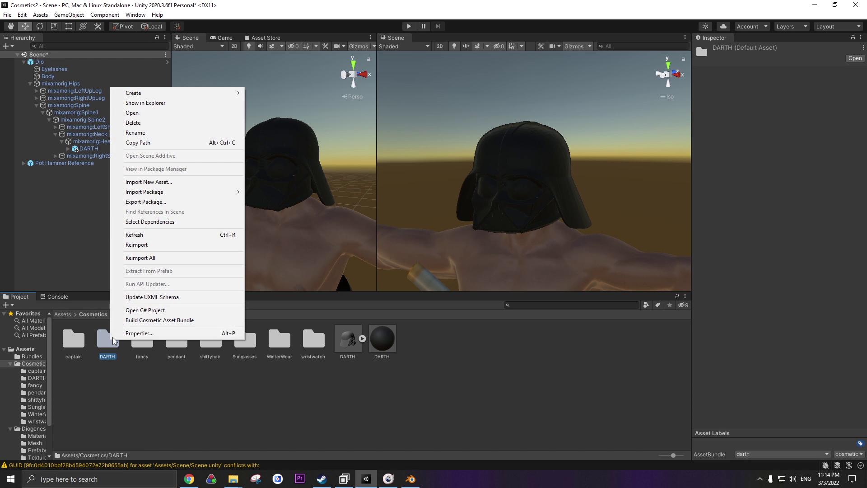
pyautogui.click(144, 318)
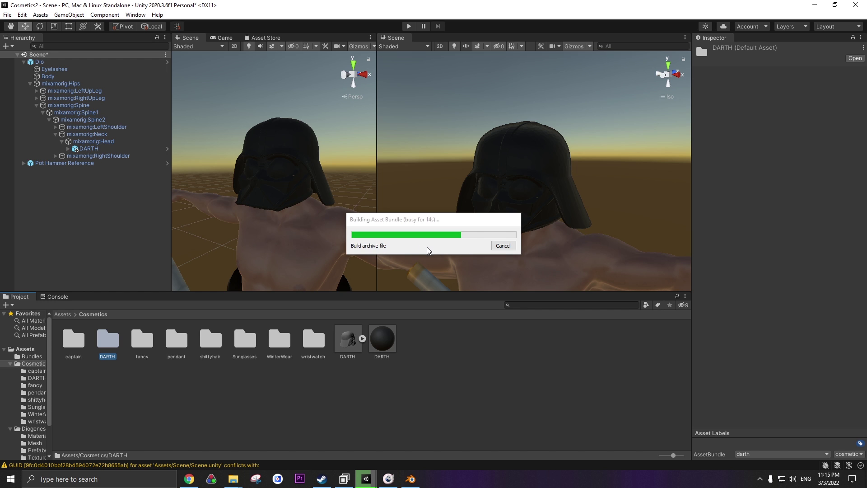
# Select the Bundles folder in Assets and bring up its actions.
pyautogui.click(63, 315)
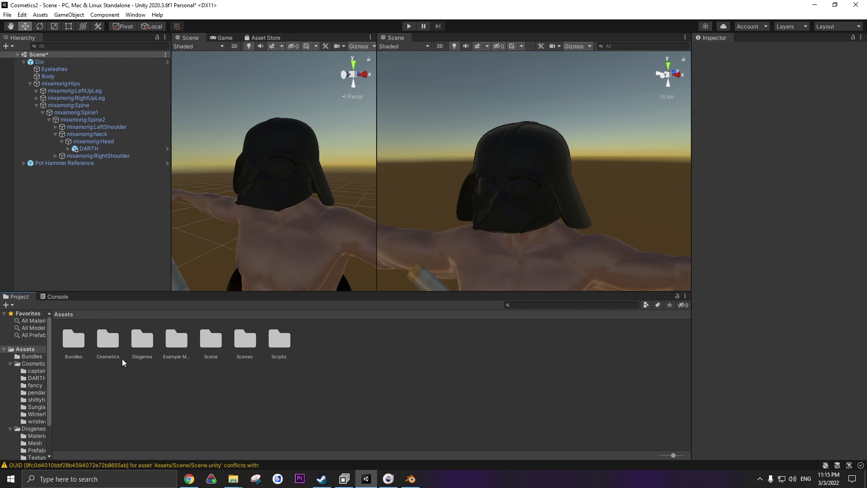
pyautogui.click(76, 346)
pyautogui.rightClick(76, 346)
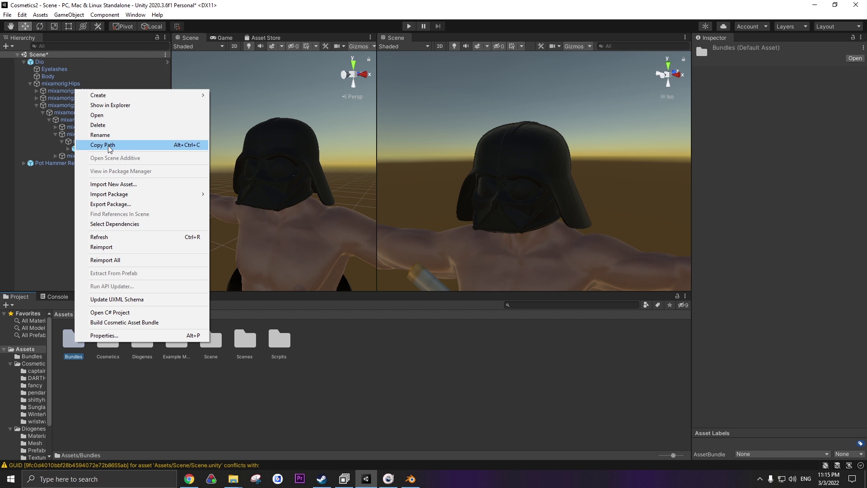
# Open the Bundles folder in File Explorer and select darth.cosmetic.
pyautogui.click(115, 105)
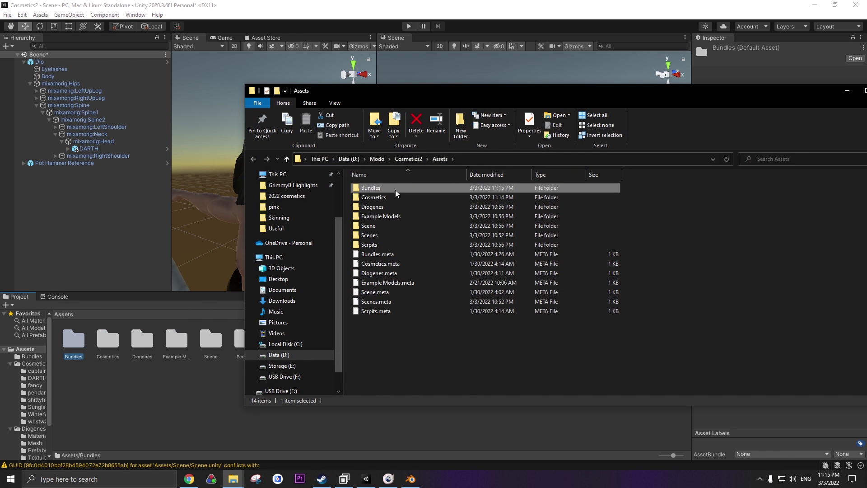
pyautogui.doubleClick(396, 191)
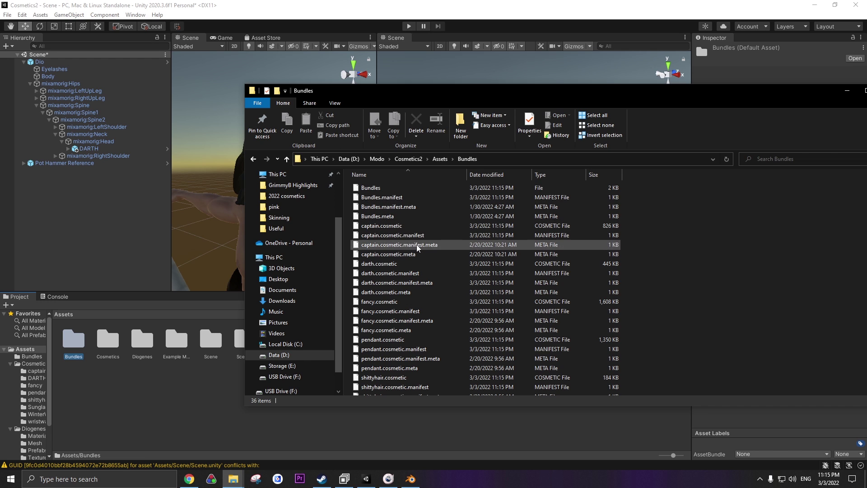
pyautogui.click(374, 264)
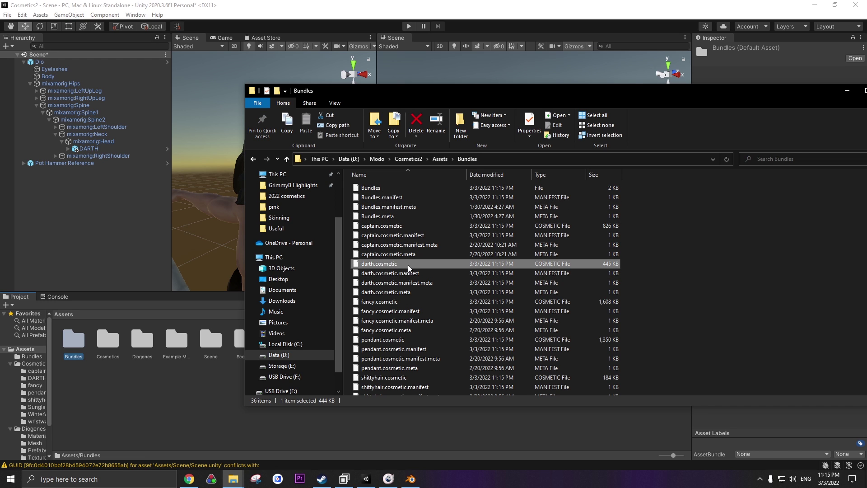
# Navigate to Getting Over It's modpack\mods\Cosmetics folder.
pyautogui.hotkey('alt', 'Tab')
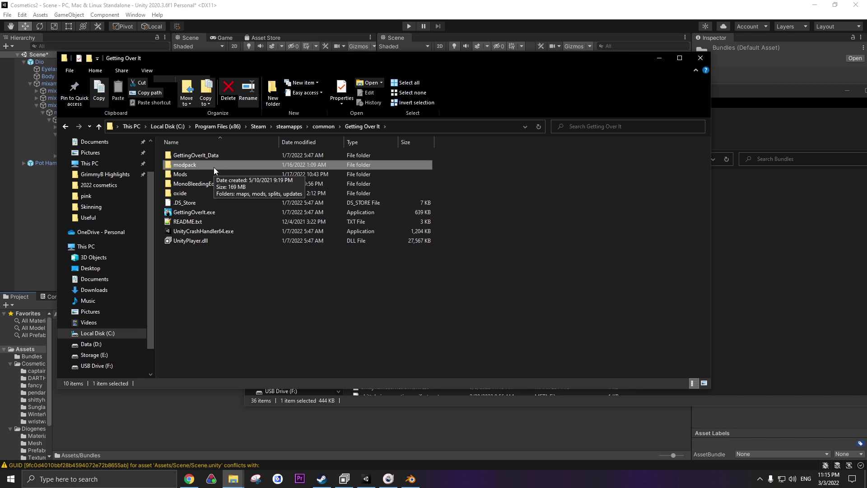
pyautogui.doubleClick(213, 167)
pyautogui.click(354, 127)
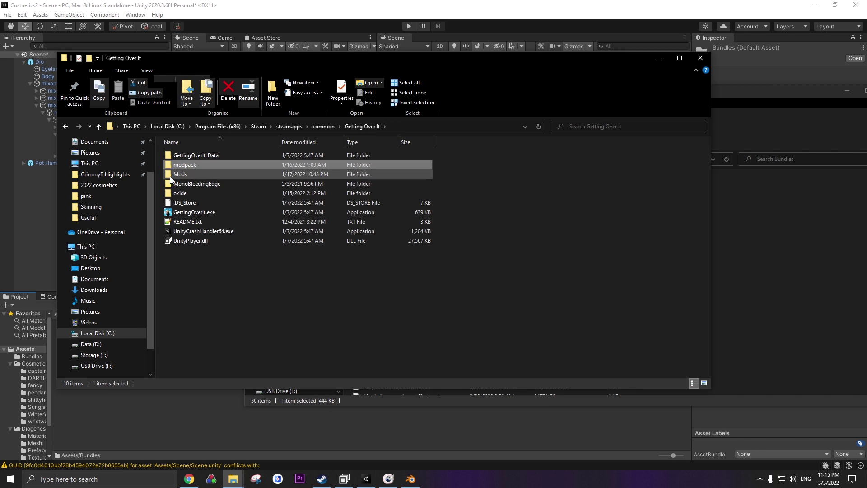
pyautogui.doubleClick(201, 166)
pyautogui.doubleClick(204, 164)
pyautogui.doubleClick(215, 155)
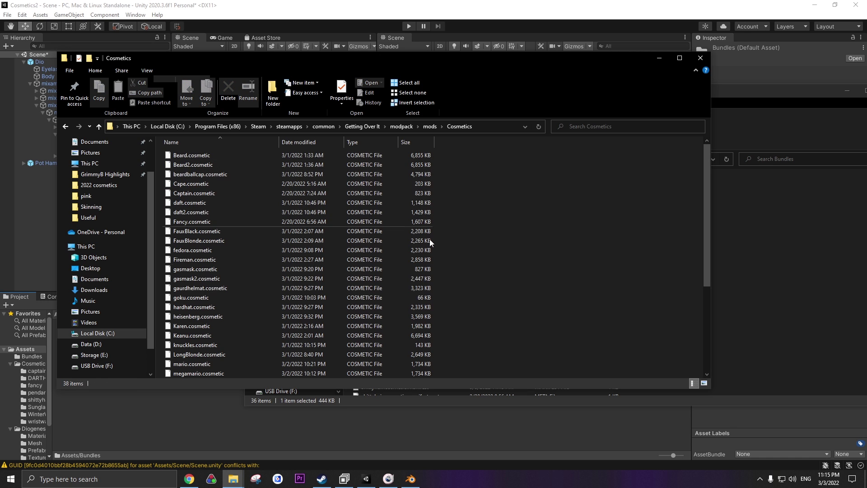
pyautogui.hotkey('alt', 'Left')
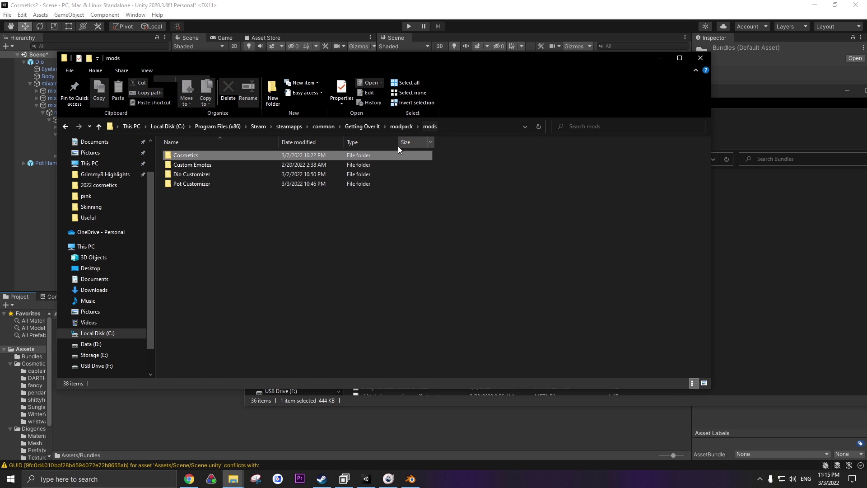
pyautogui.doubleClick(201, 155)
# Copy darth.cosmetic into the Cosmetics folder.
pyautogui.hotkey('alt', 'Tab')
pyautogui.moveTo(378, 263); pyautogui.dragTo(172, 205, button='right')
pyautogui.click(200, 231)
pyautogui.scroll(-5, 226, 228)
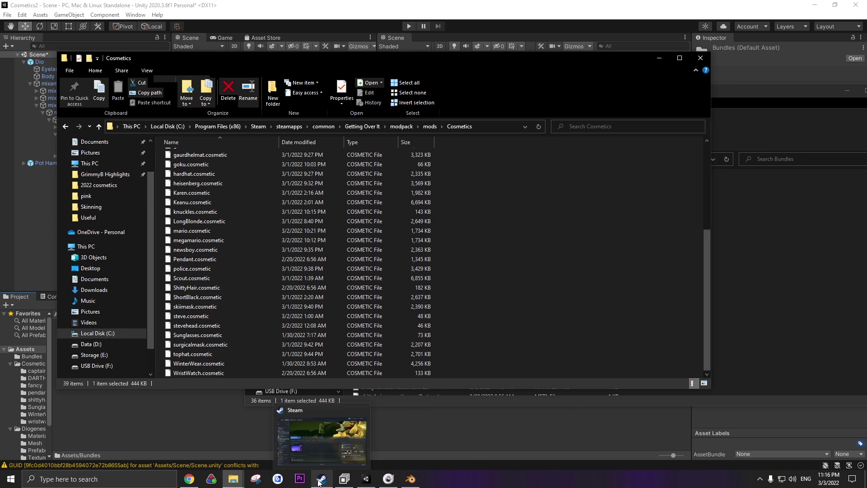
pyautogui.click(316, 440)
# Launch Getting Over It, leaving the pot on PotEye1.
pyautogui.click(178, 194)
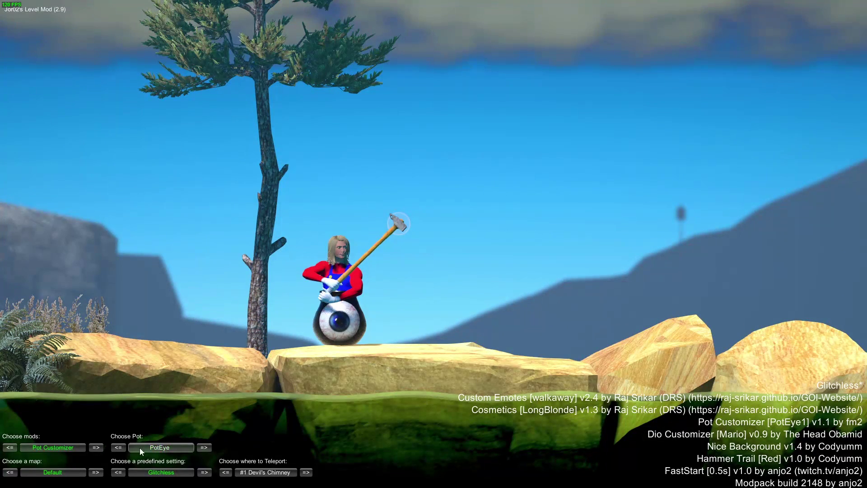
pyautogui.click(163, 448)
pyautogui.click(205, 447)
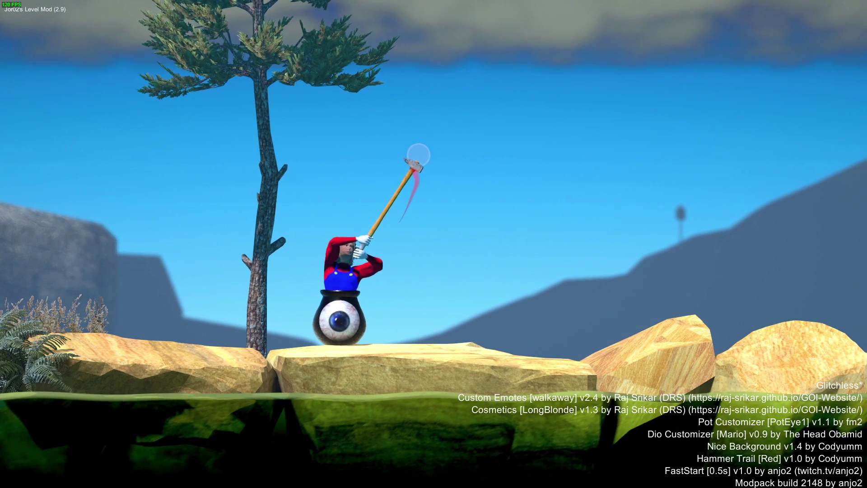
# Set the mod options to Cosmetics and apply the darth helmet cosmetic.
pyautogui.click(10, 447)
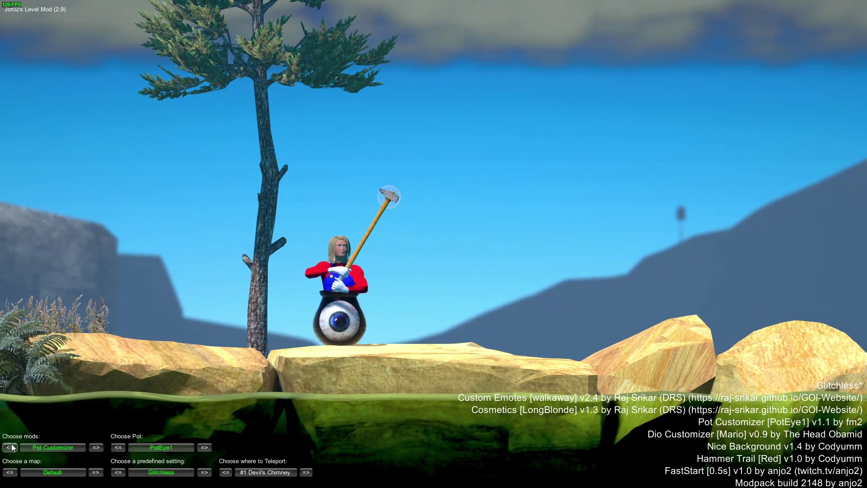
pyautogui.click(210, 448)
pyautogui.click(209, 447)
pyautogui.click(209, 448)
pyautogui.click(210, 447)
pyautogui.click(209, 448)
pyautogui.click(210, 448)
pyautogui.click(210, 448)
pyautogui.click(210, 448)
pyautogui.click(209, 447)
pyautogui.click(209, 448)
pyautogui.click(210, 448)
pyautogui.click(118, 447)
pyautogui.click(153, 446)
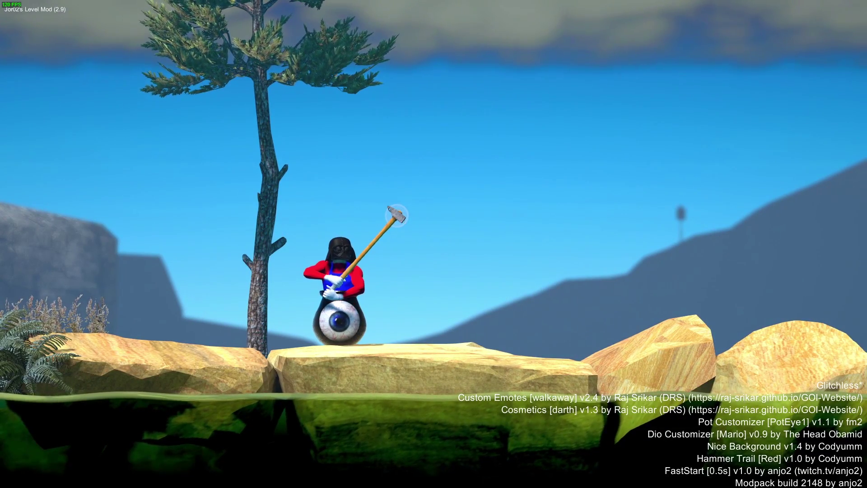
# Reopen the mod settings and switch the cosmetic to mario.
pyautogui.press('Tab')
pyautogui.click(118, 448)
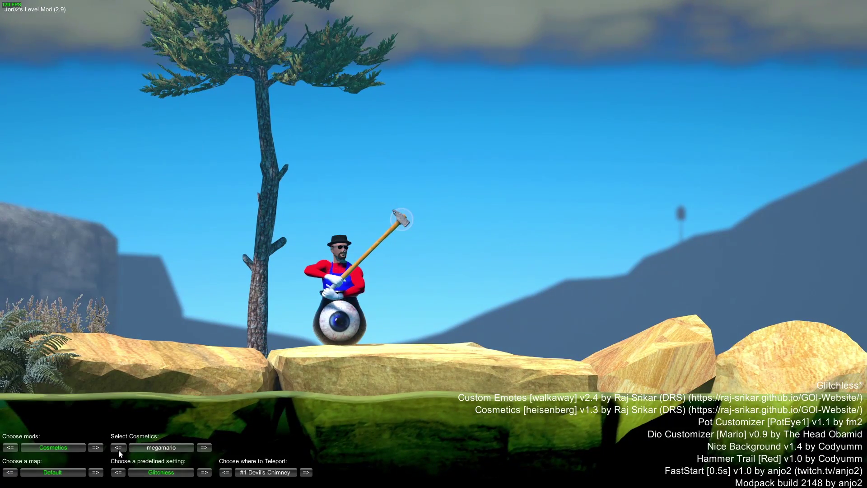
pyautogui.click(162, 446)
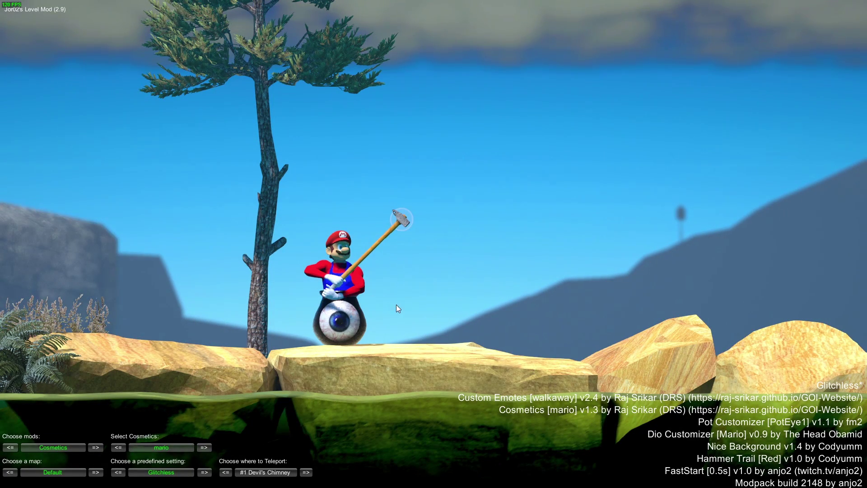
pyautogui.press('Right')
# Set the pot to green PipePot2, then expand LeftShoulder, LeftArm, LeftForeArm and LeftHand to the finger bones.
pyautogui.click(172, 446)
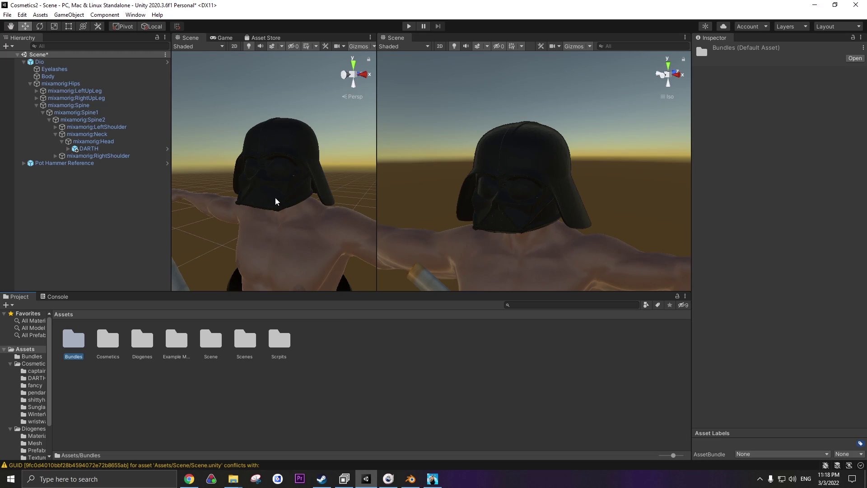
pyautogui.moveTo(277, 201); pyautogui.dragTo(287, 196, button='middle')
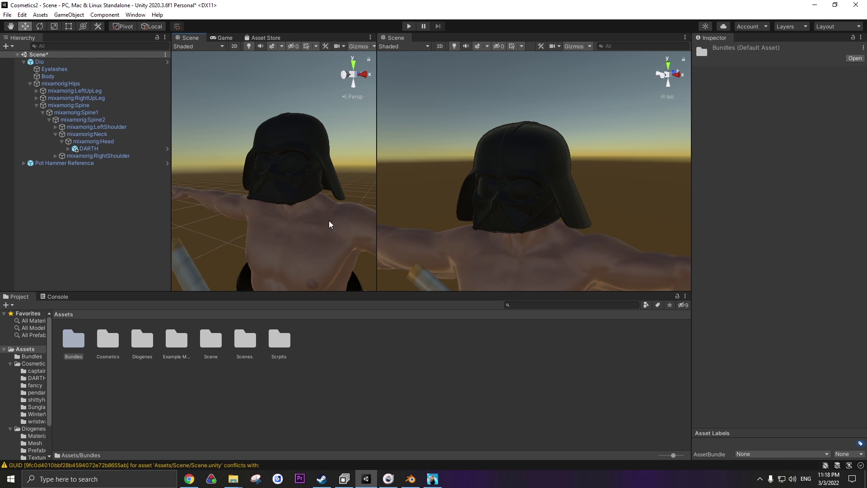
pyautogui.click(55, 127)
pyautogui.click(61, 134)
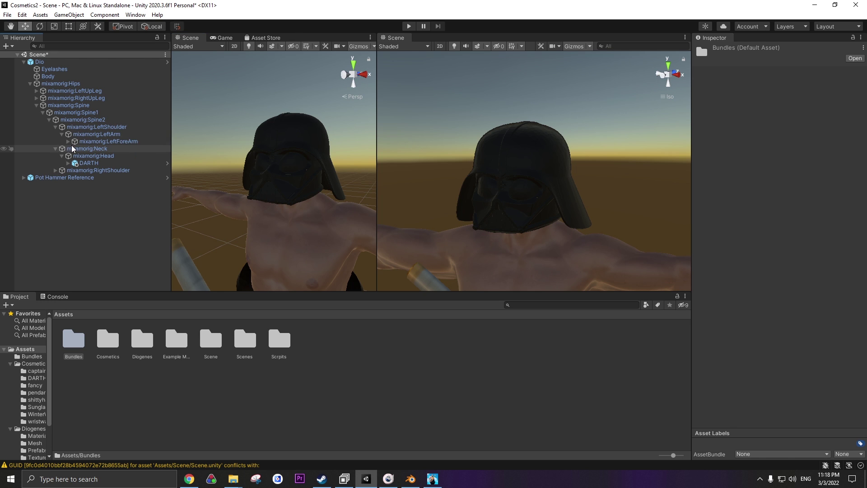
pyautogui.click(68, 141)
pyautogui.click(74, 149)
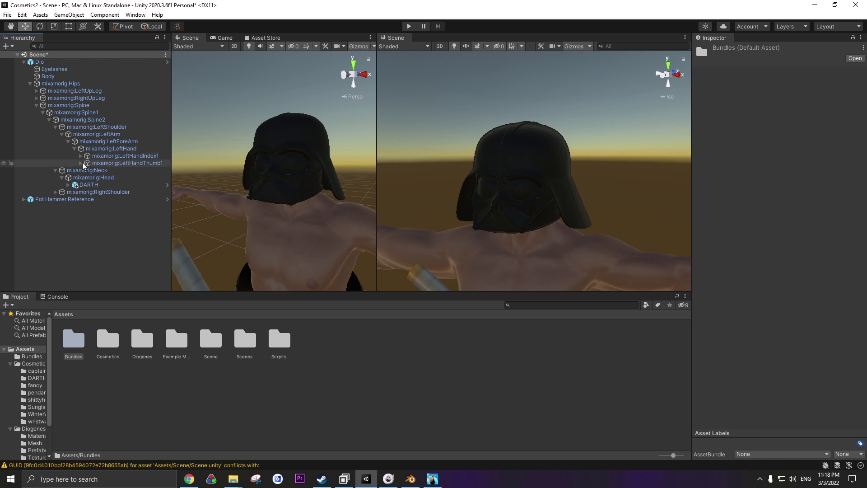
pyautogui.click(110, 158)
# Switch the cosmetic from mario to steve, apply it and resume play.
pyautogui.click(80, 156)
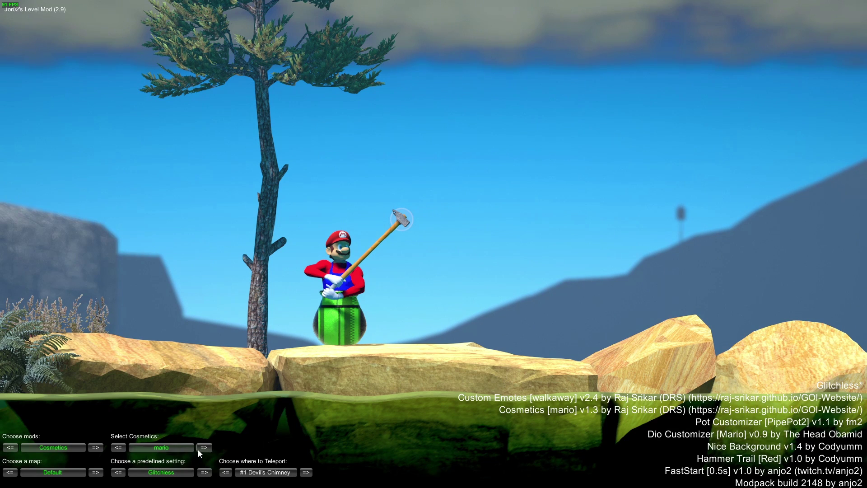
pyautogui.click(199, 448)
pyautogui.click(173, 448)
pyautogui.press('Escape')
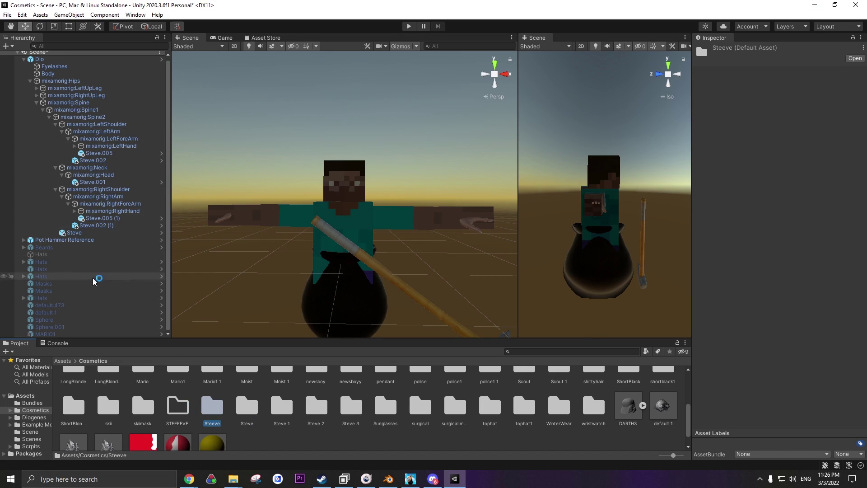
# Save the Steve pieces, starting with Steve.005, as prefab variants in STEEEVE.
pyautogui.doubleClick(177, 406)
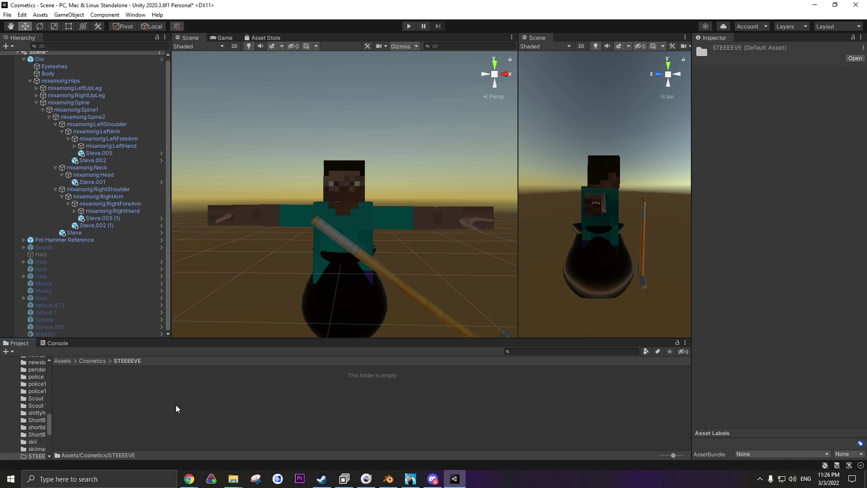
pyautogui.click(100, 154)
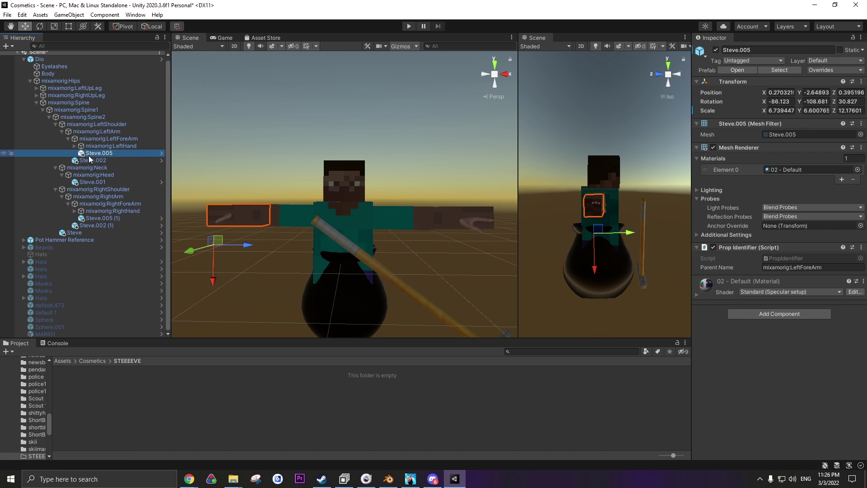
pyautogui.click(100, 160)
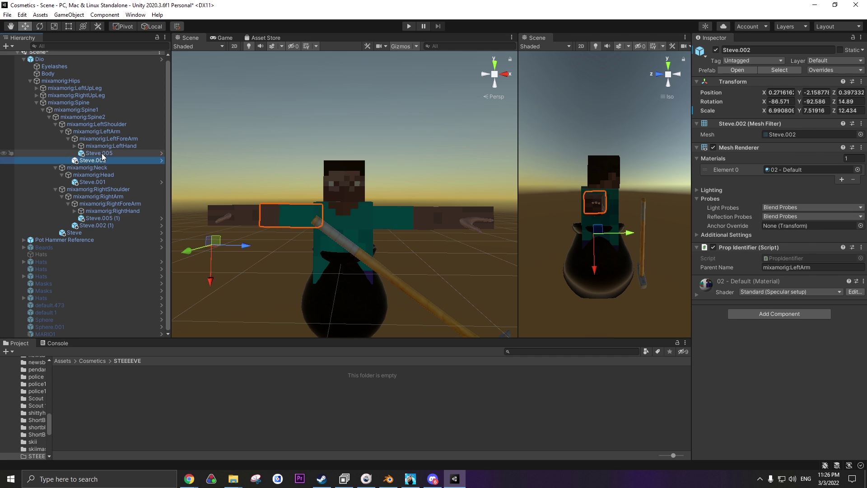
pyautogui.click(102, 153)
pyautogui.click(94, 161)
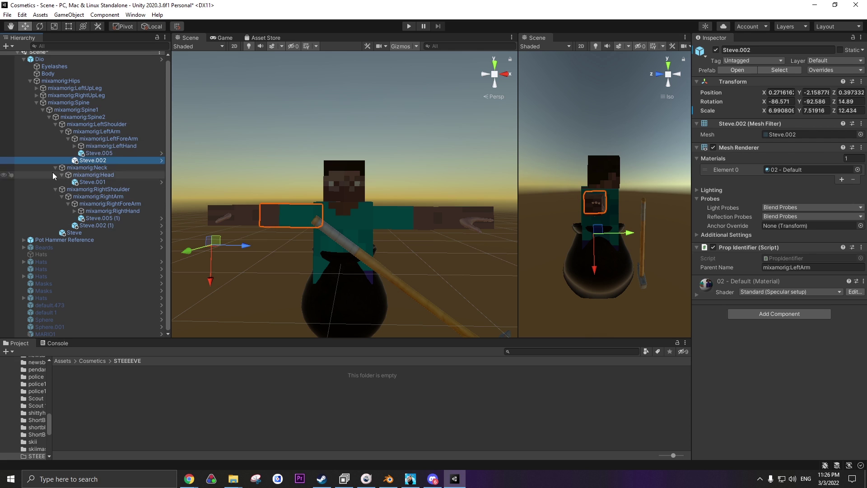
pyautogui.click(92, 154)
pyautogui.moveTo(93, 154); pyautogui.dragTo(128, 400)
pyautogui.click(458, 257)
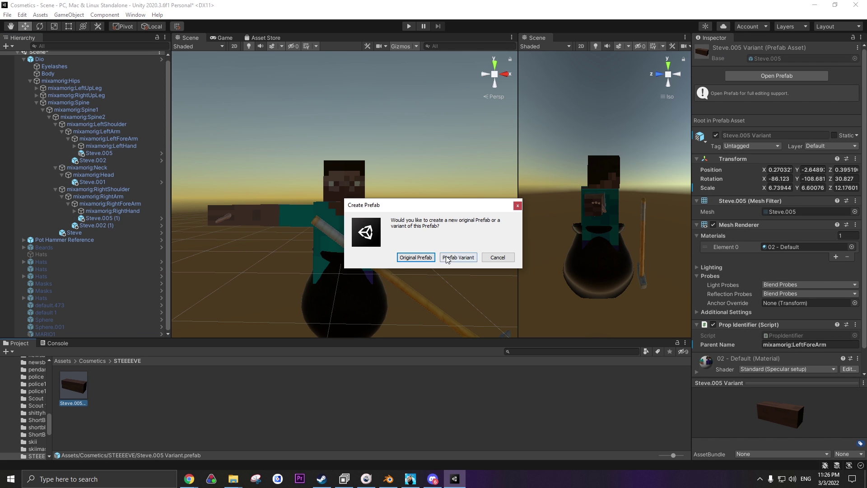
pyautogui.click(451, 258)
pyautogui.click(452, 258)
# Assign the STEEEVE folder a new asset bundle named dsdsd.
pyautogui.click(251, 417)
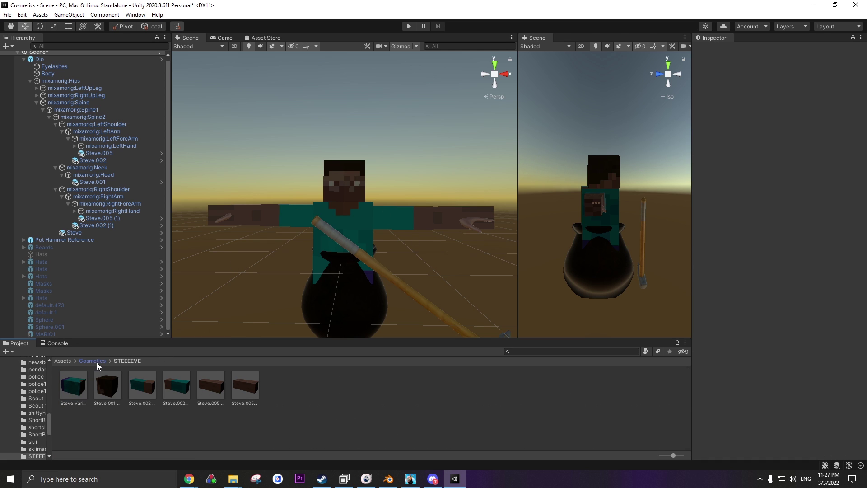
pyautogui.click(94, 361)
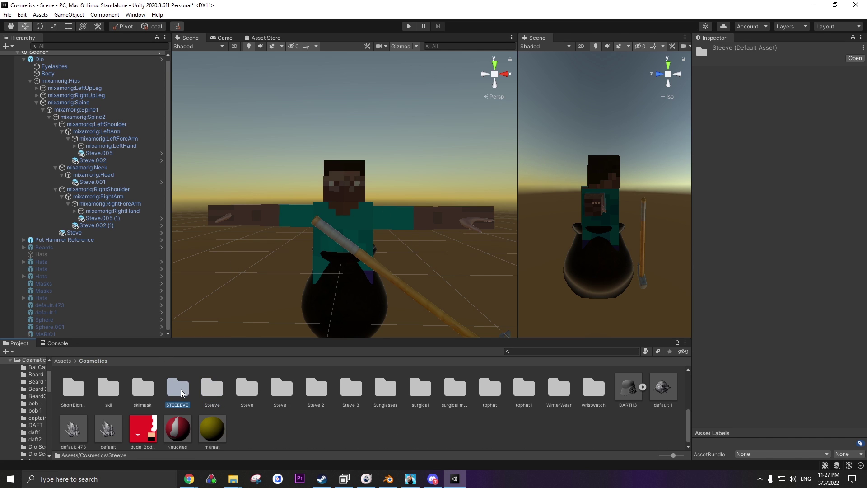
pyautogui.click(741, 454)
pyautogui.click(768, 462)
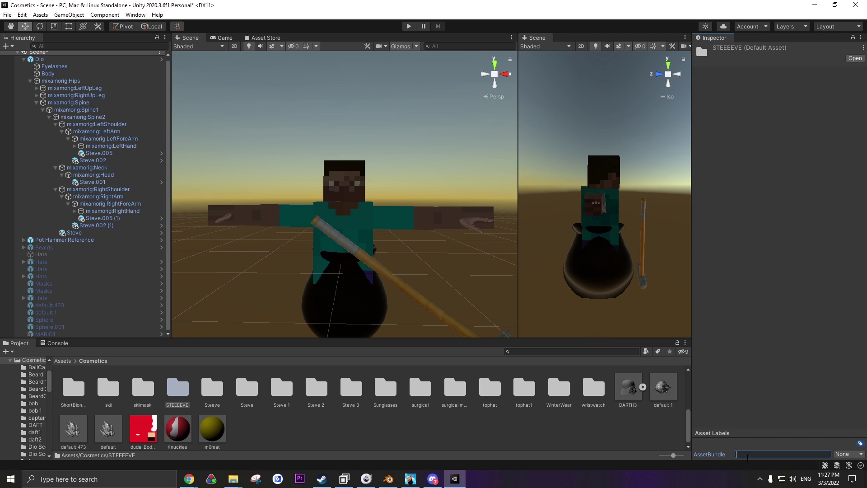
pyautogui.click(767, 454)
pyautogui.click(768, 462)
pyautogui.write('dsdsd')
pyautogui.press('Return')
# Check the STEEEVE bundle variant and bring up the folder's actions.
pyautogui.click(849, 453)
pyautogui.press('Escape')
pyautogui.click(372, 419)
pyautogui.rightClick(178, 389)
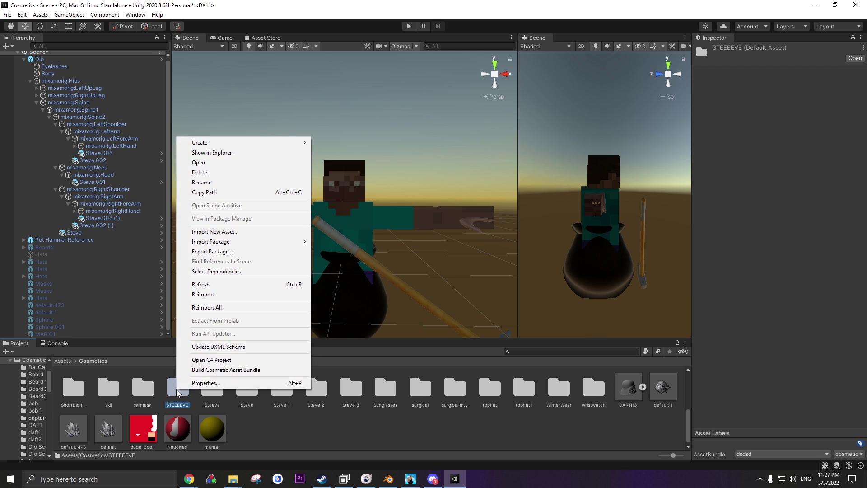
pyautogui.click(246, 423)
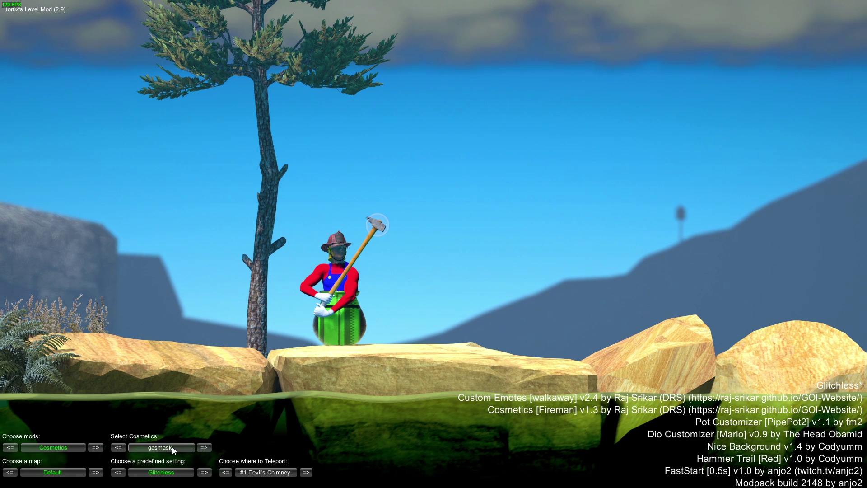
# Apply the knuckles cosmetic and, under Dio Customizer, the Knuckles skin, then resume play.
pyautogui.click(172, 446)
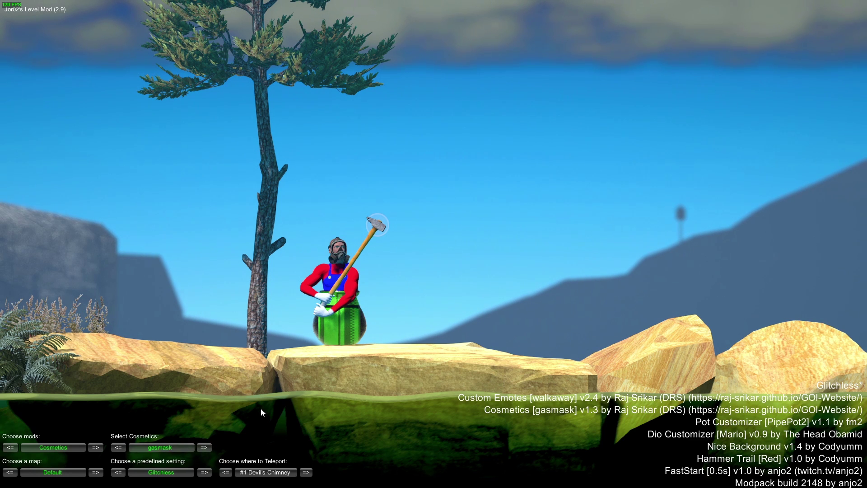
pyautogui.click(204, 447)
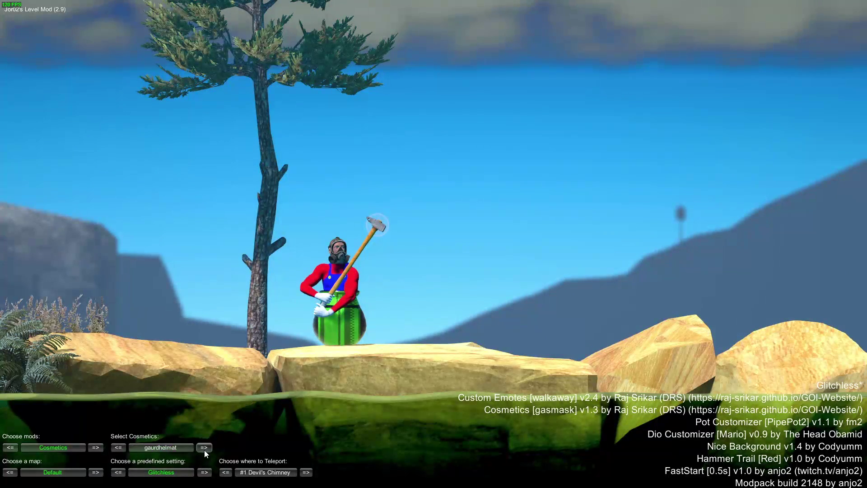
pyautogui.click(155, 448)
pyautogui.click(16, 448)
pyautogui.click(161, 448)
pyautogui.press('Escape')
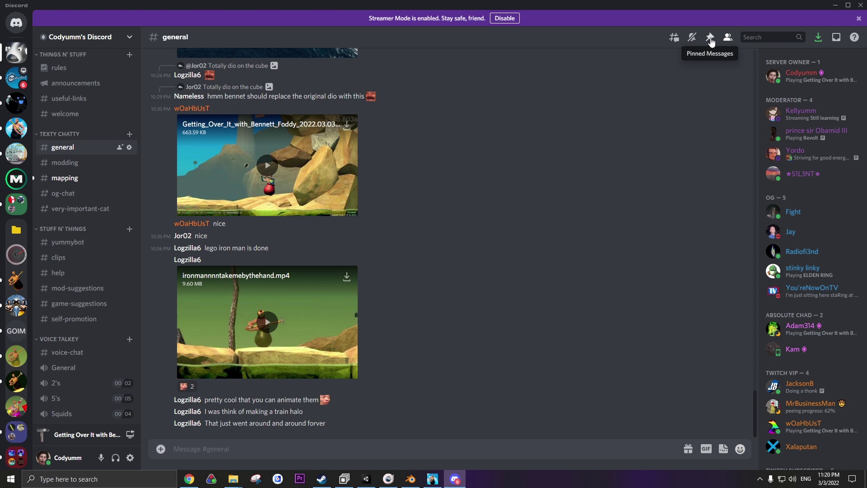
# Show general's pinned messages and highlight the DOWNLOAD COSMETICS HERE link.
pyautogui.click(711, 41)
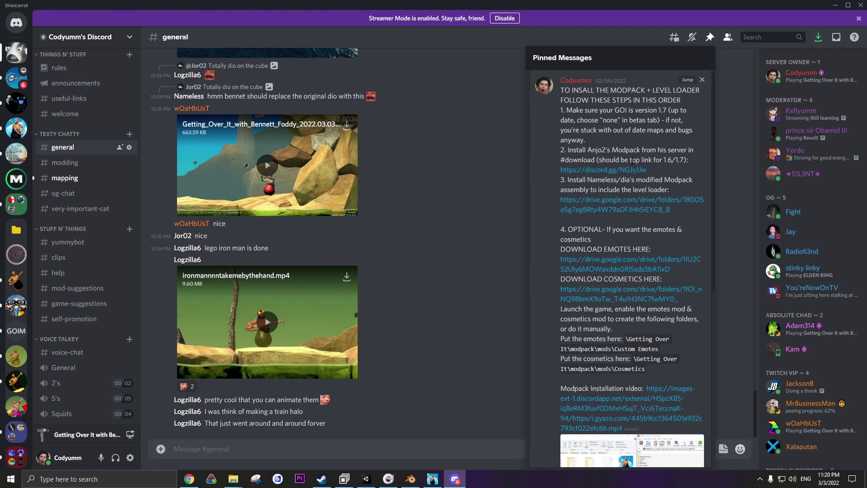
pyautogui.scroll(-1, 621, 378)
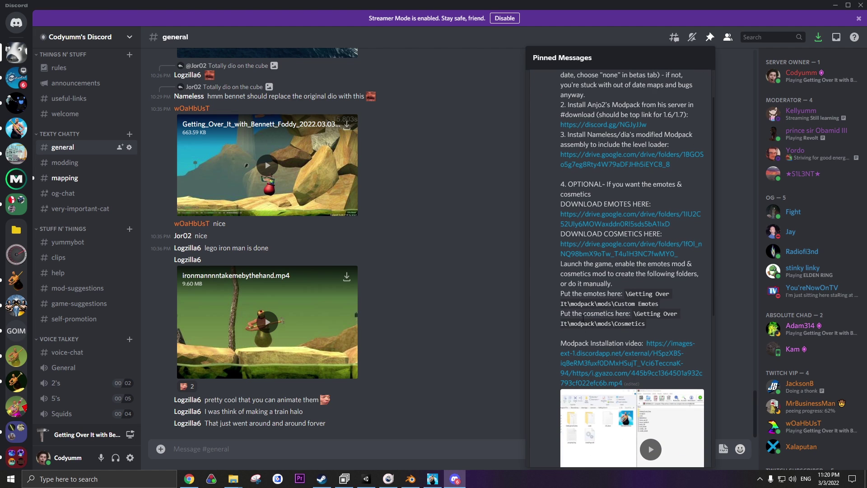
pyautogui.scroll(2, 684, 218)
pyautogui.tripleClick(684, 219)
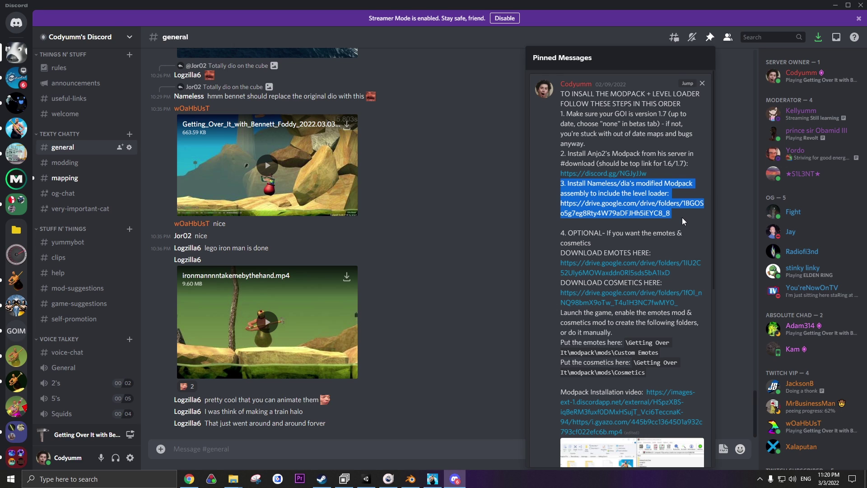
pyautogui.click(678, 218)
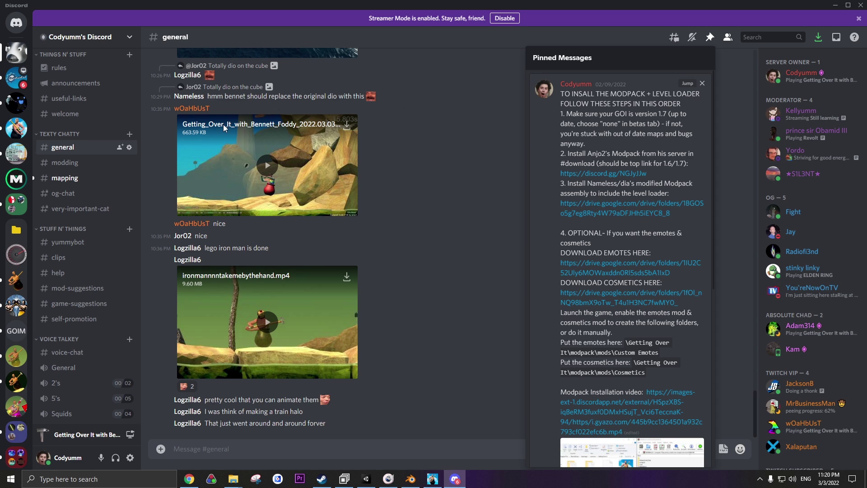
pyautogui.scroll(-1, 561, 278)
pyautogui.moveTo(562, 278); pyautogui.dragTo(690, 305)
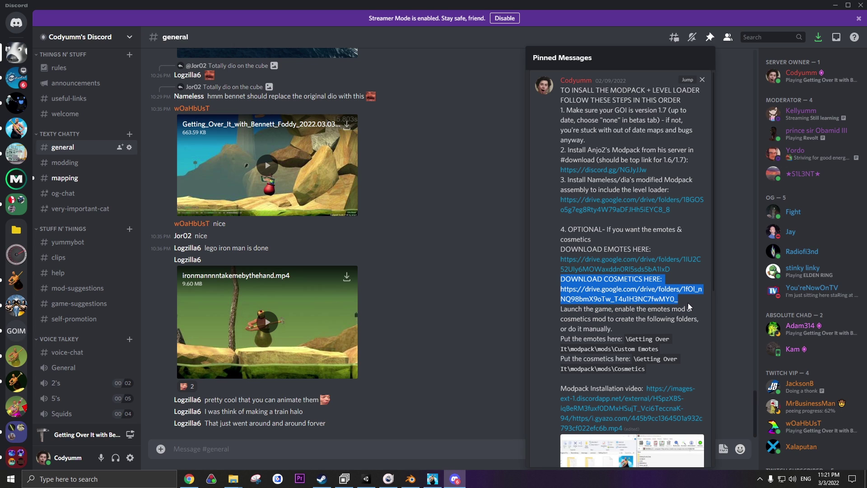
# Play the ironman clip fullscreen, replaying it and seeking to about 0:06.
pyautogui.click(402, 337)
pyautogui.click(350, 372)
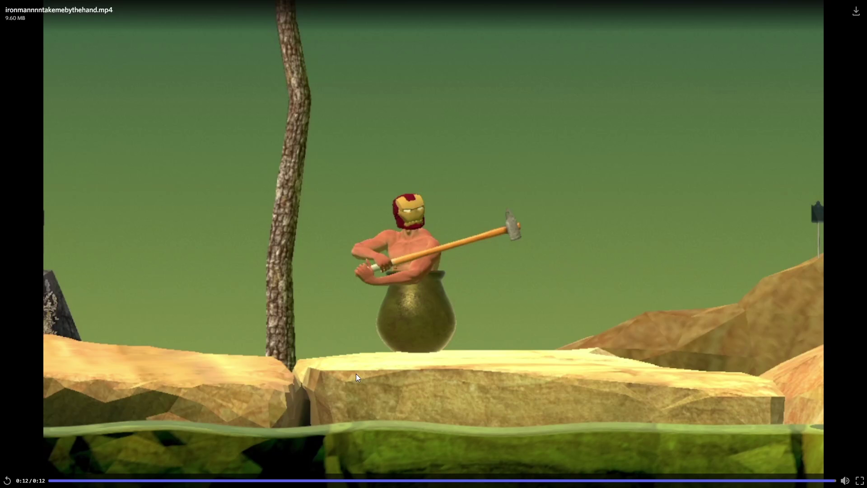
pyautogui.click(9, 481)
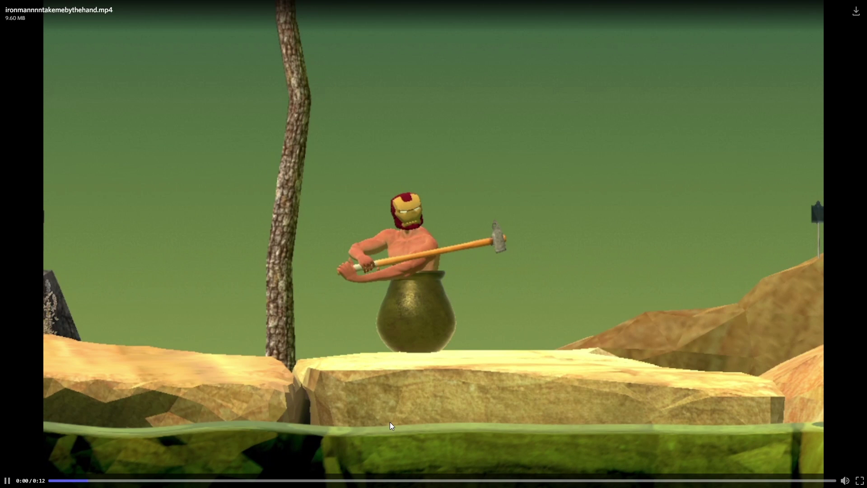
pyautogui.click(463, 481)
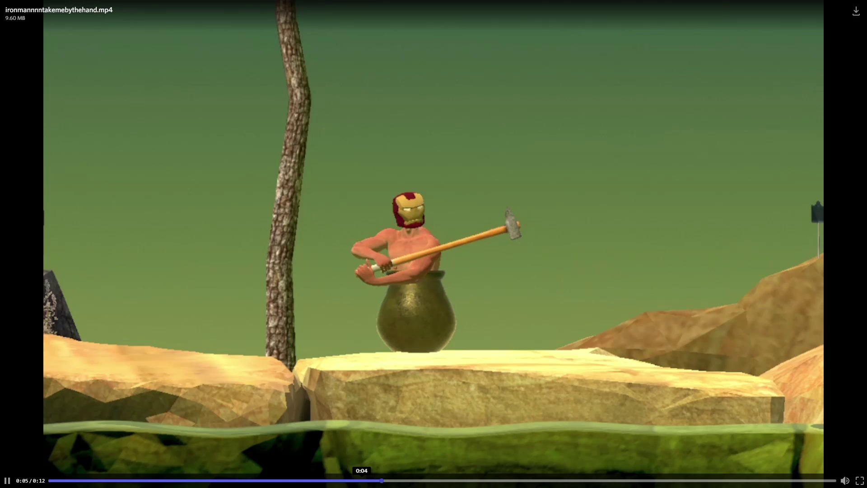